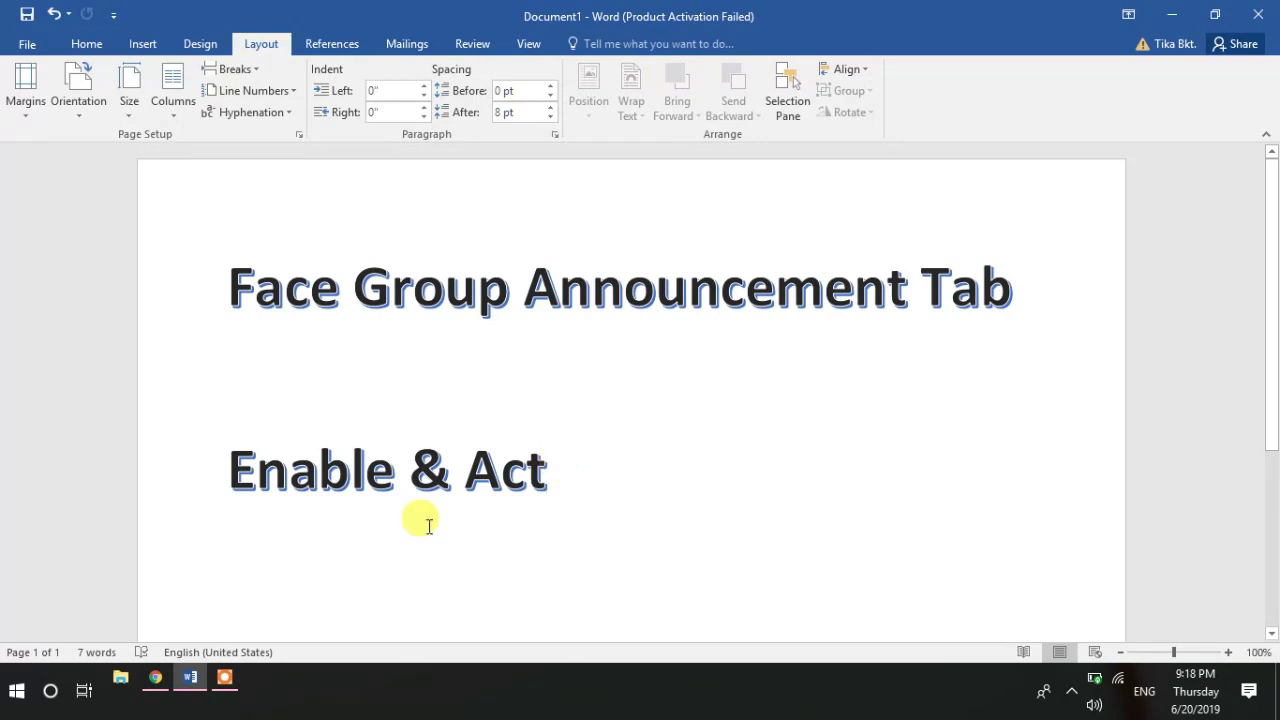
# - Switch to Chrome and bring up the Facebook home page
pyautogui.moveTo(160, 680)
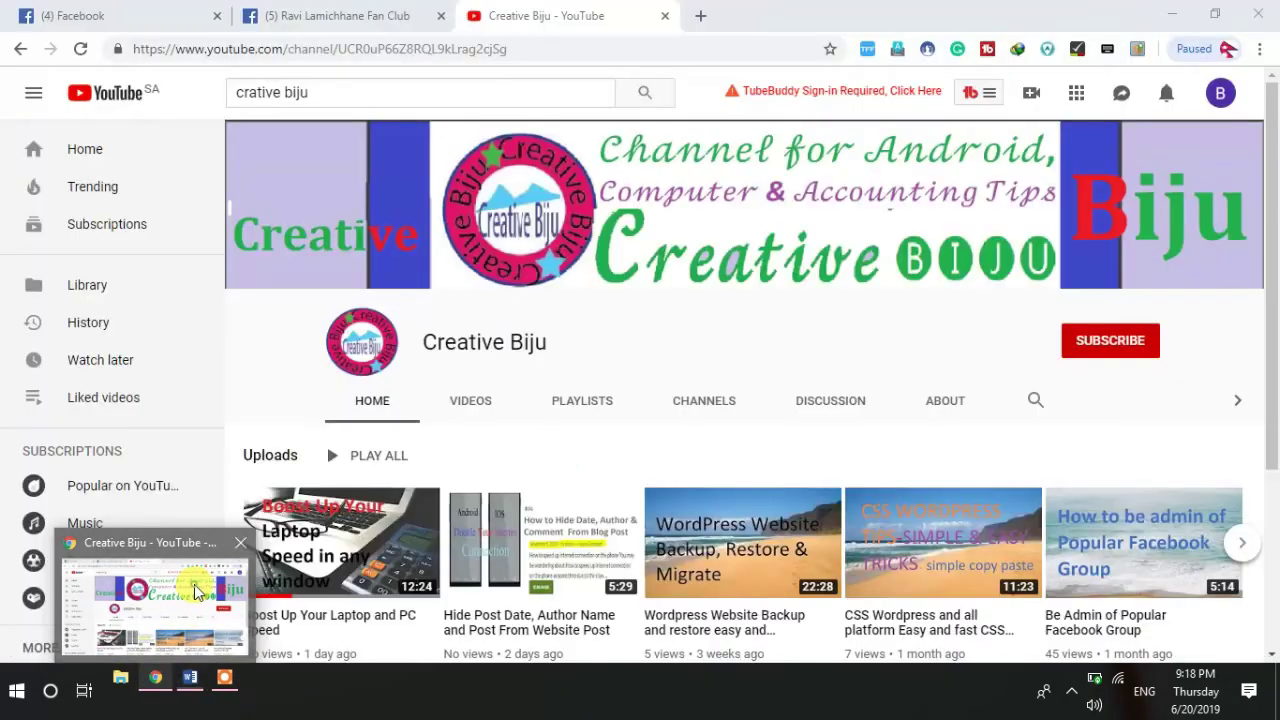
pyautogui.click(197, 592)
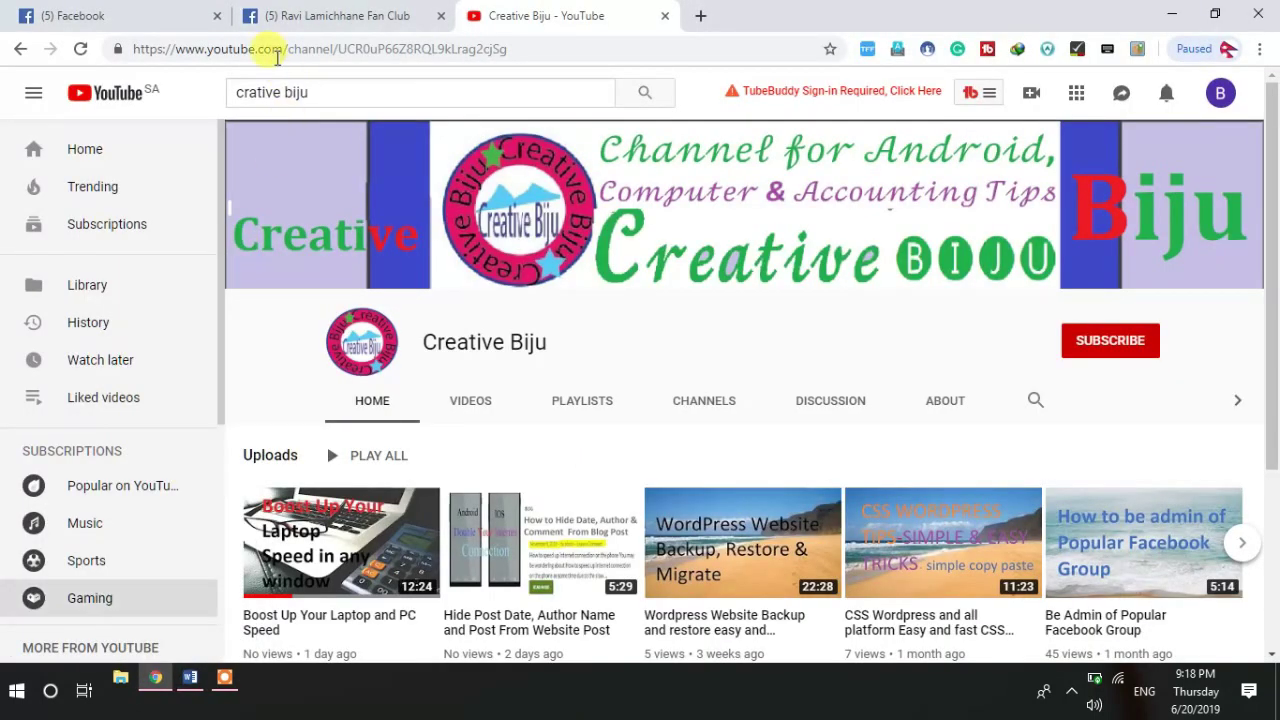
pyautogui.click(307, 22)
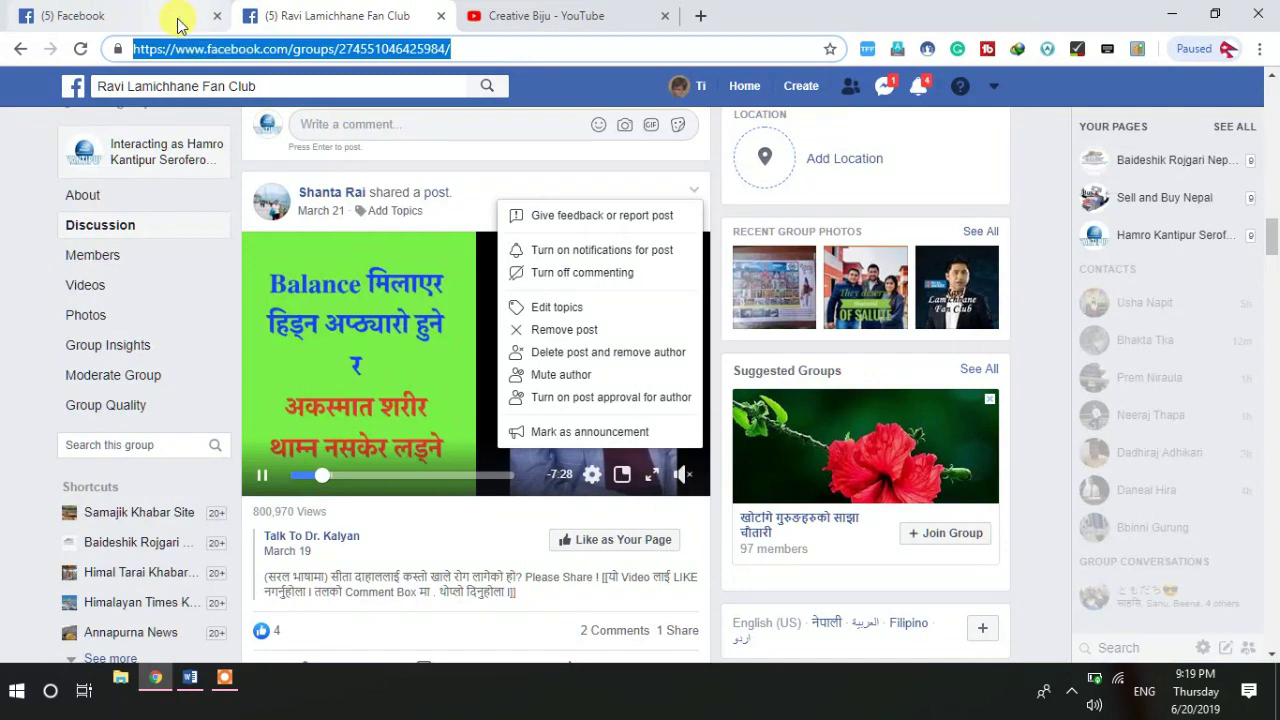
pyautogui.hotkey('ctrl', 'shift', 'Tab')
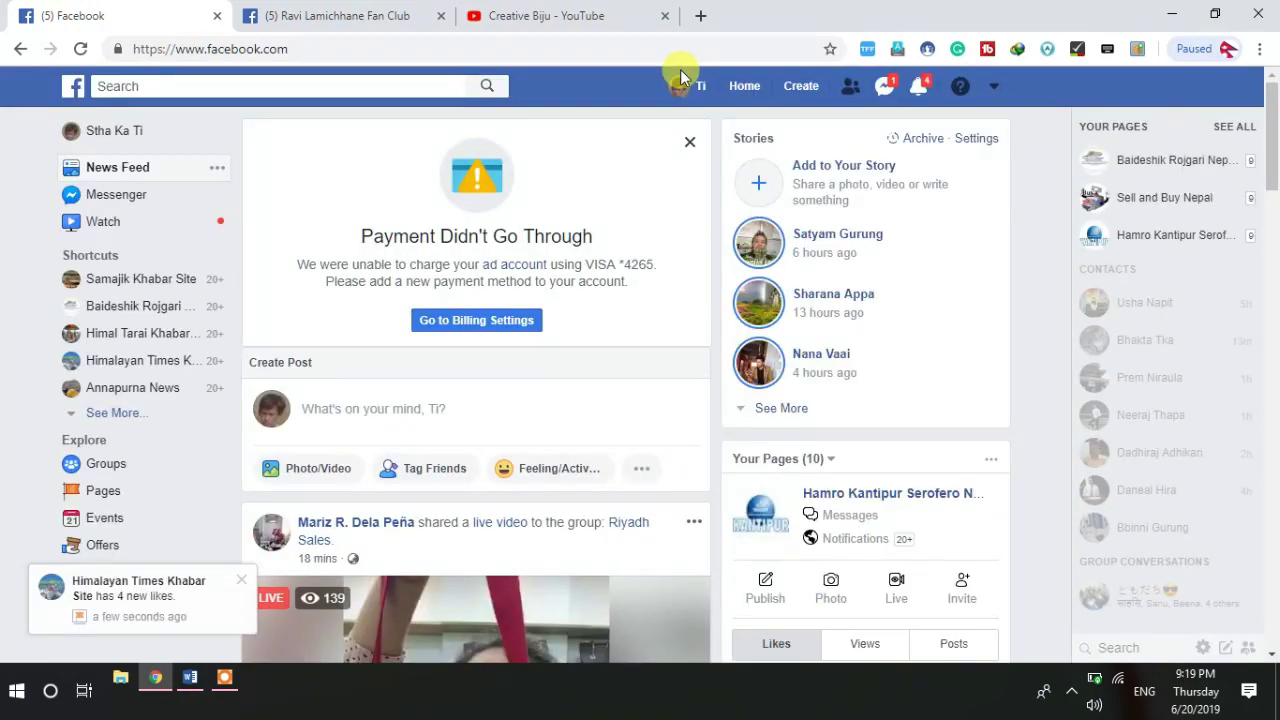
# - Open the managed group BUY & SELL PURBA from the Facebook groups list and dismiss the notification pop-up
pyautogui.click(106, 464)
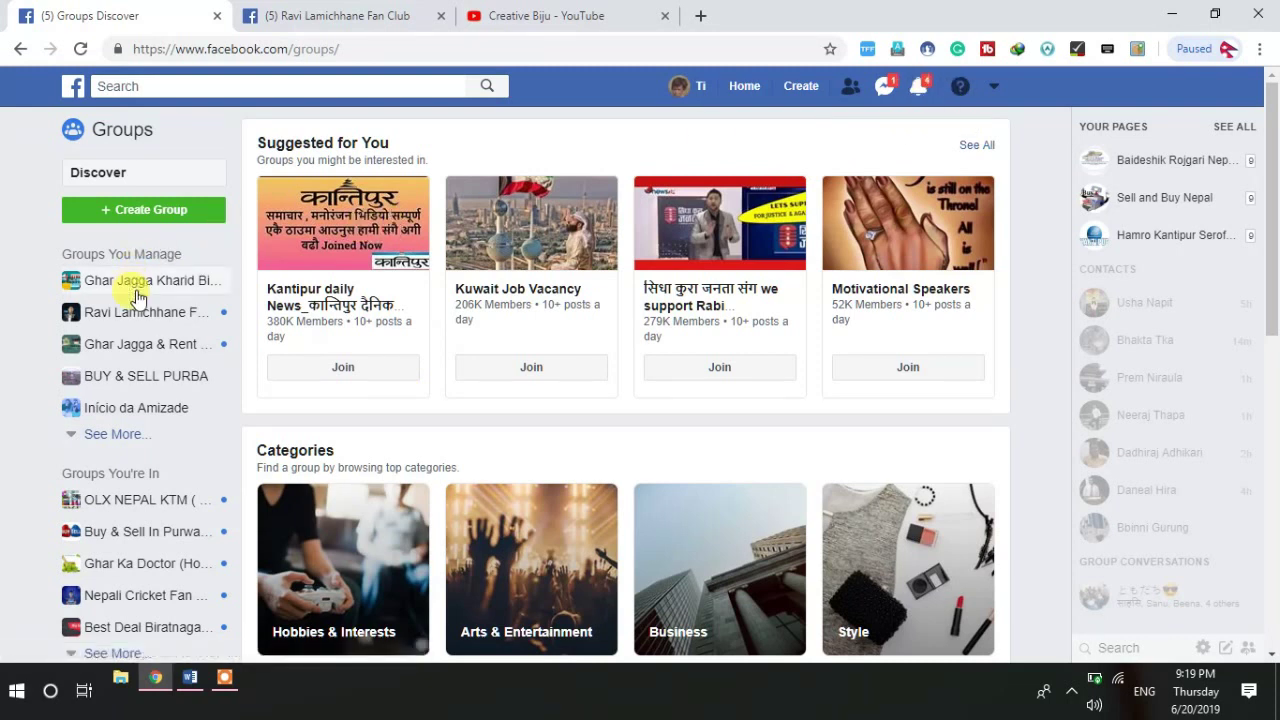
pyautogui.click(131, 377)
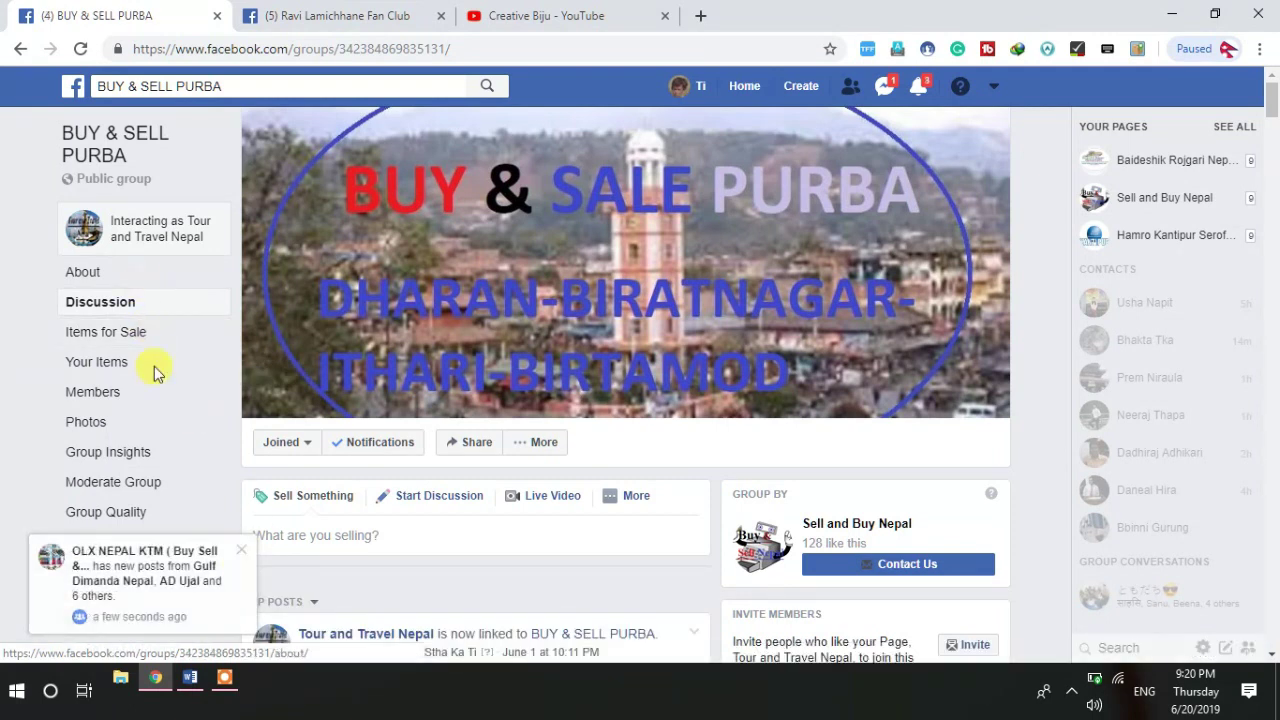
pyautogui.click(242, 549)
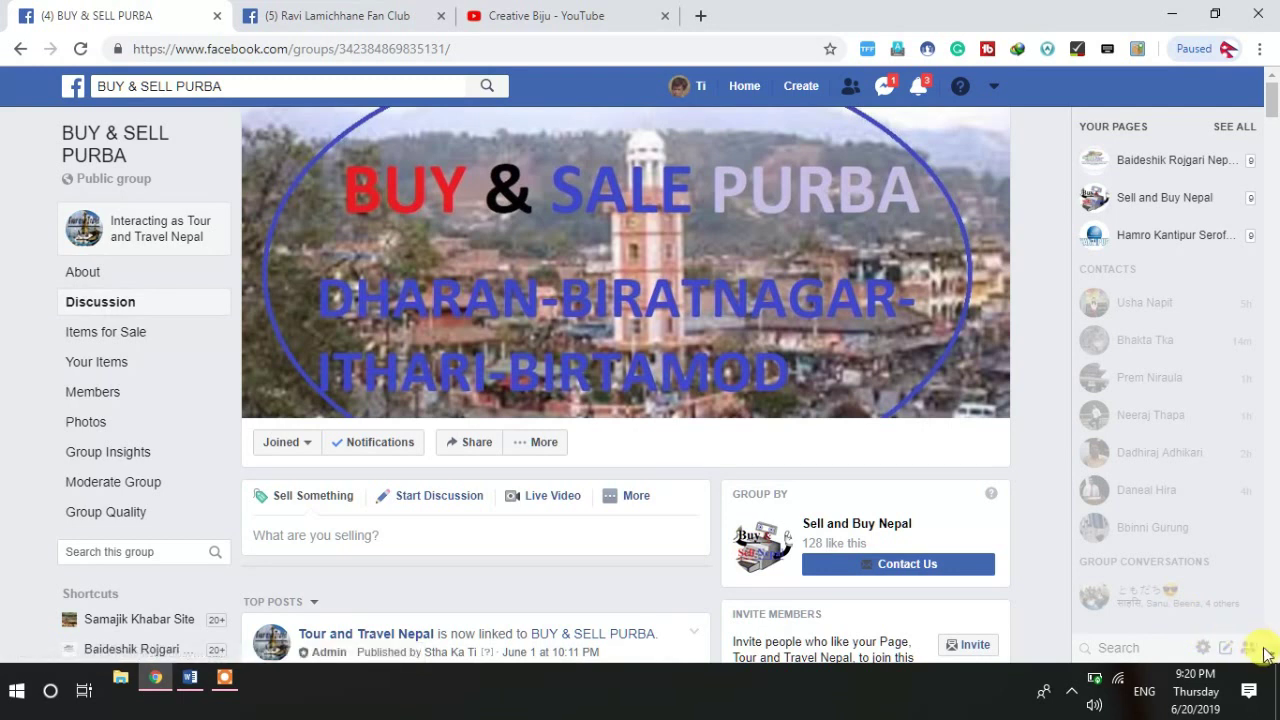
# - Look through the posts in the BUY & SELL PURBA discussion for an announcements section, and return to the start of the feed
pyautogui.scroll(-1, 1268, 662)
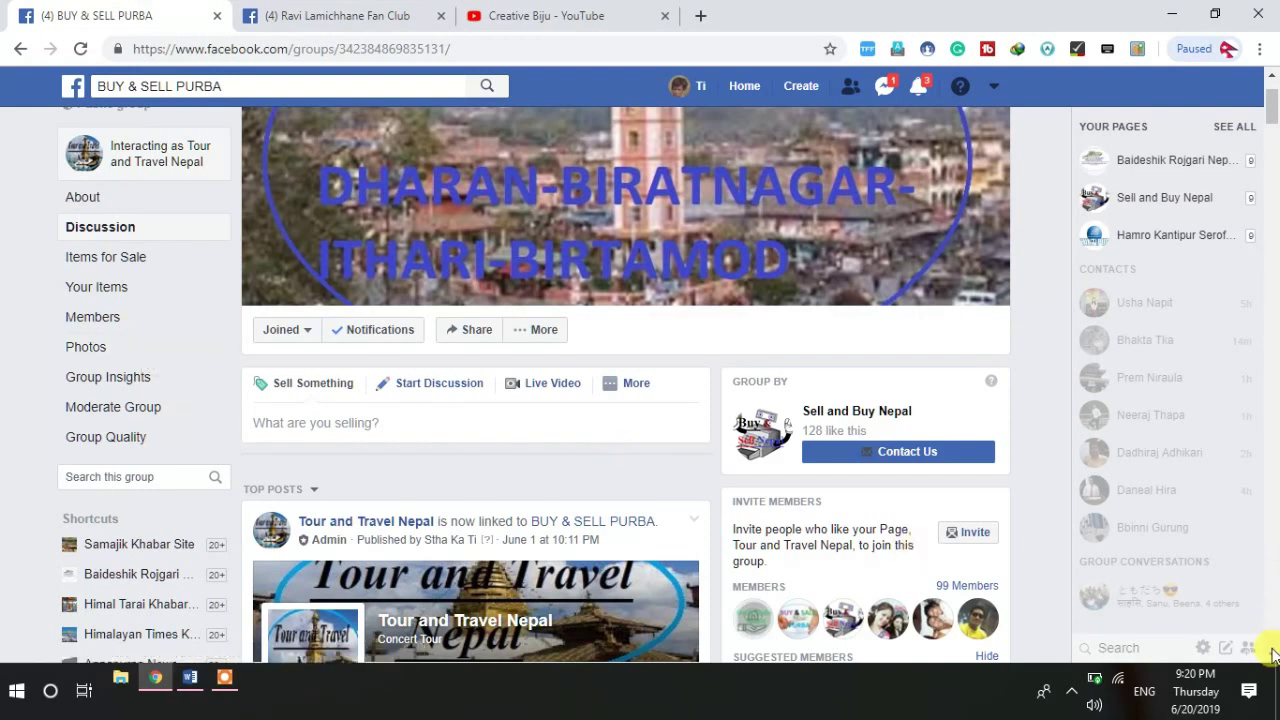
pyautogui.scroll(-3, 1272, 662)
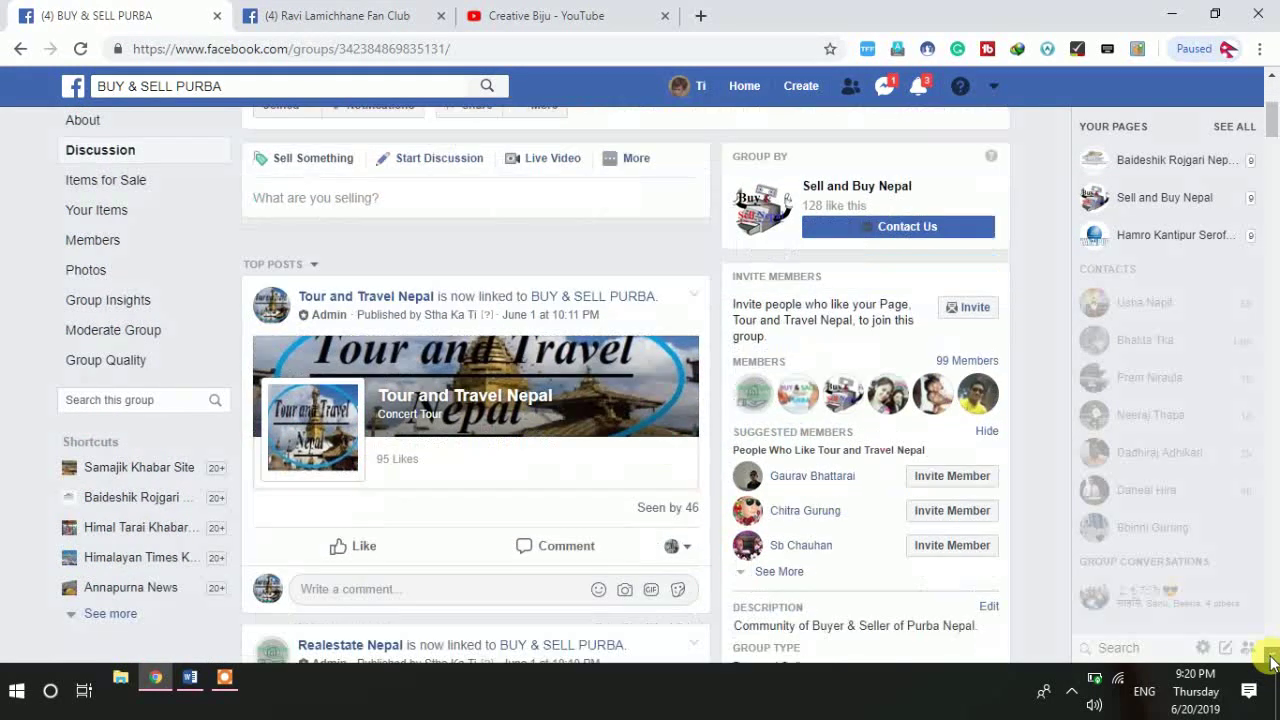
pyautogui.scroll(-3, 1272, 662)
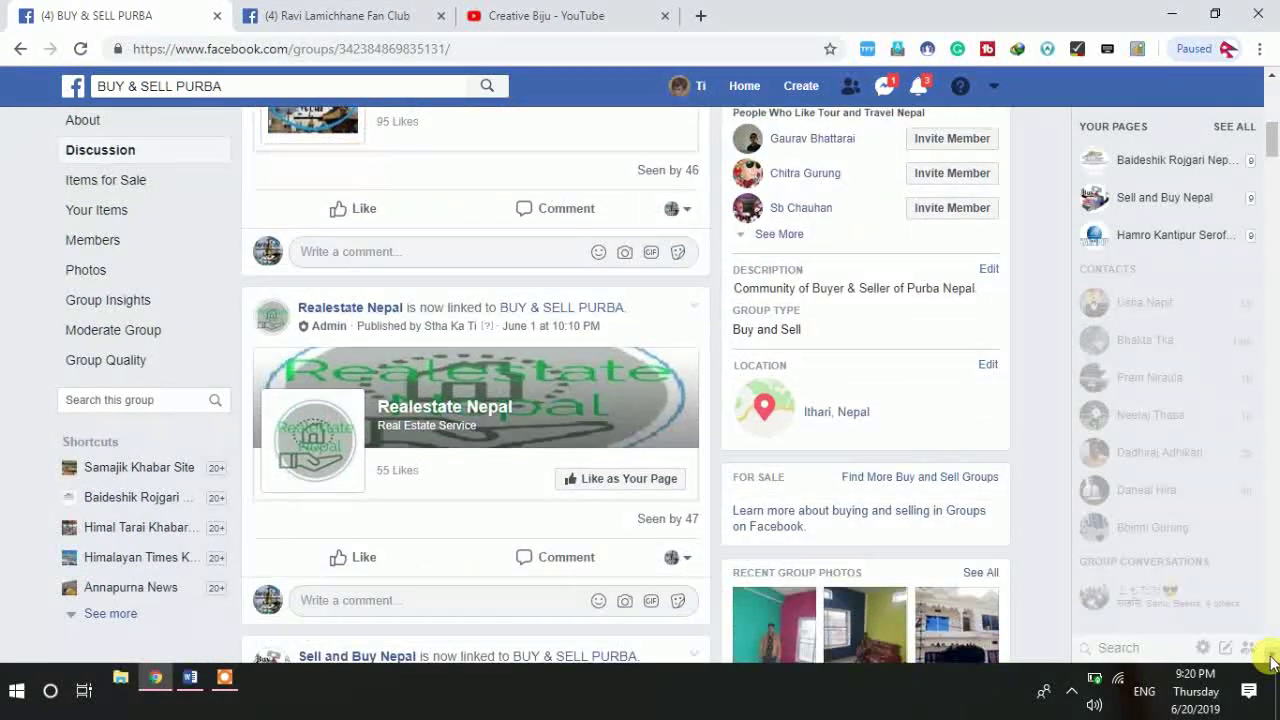
pyautogui.scroll(-4, 1272, 662)
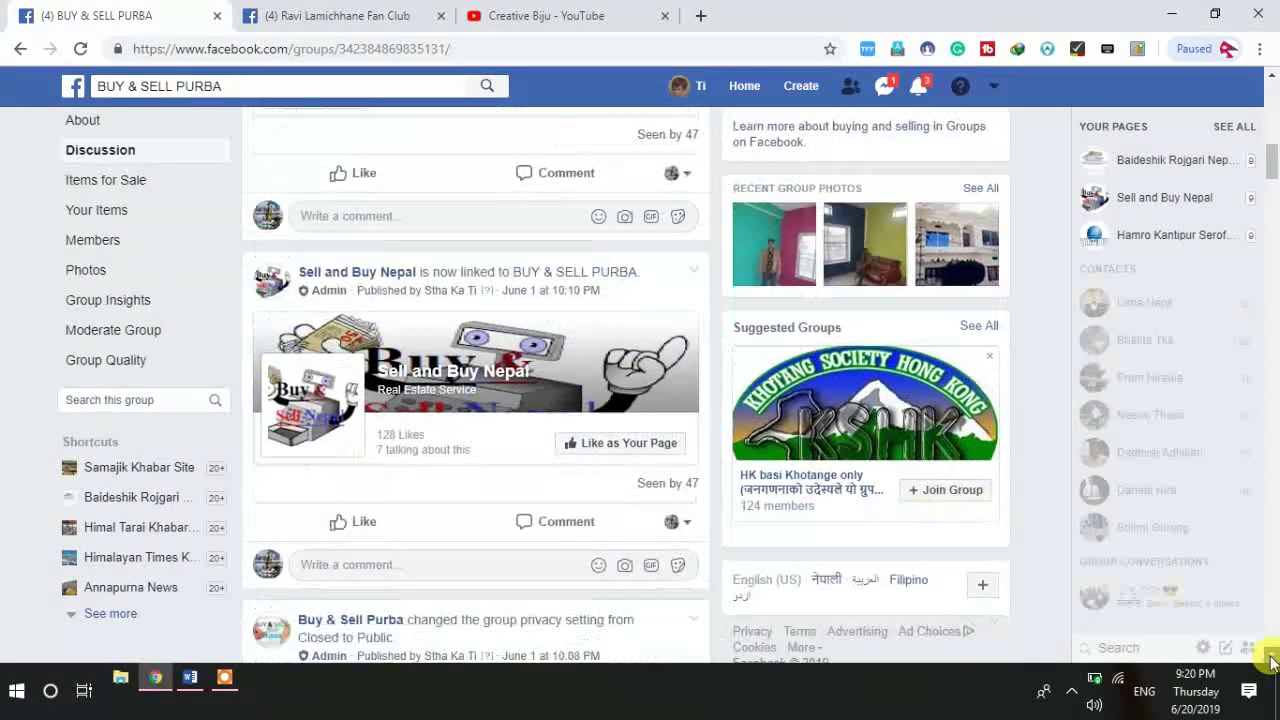
pyautogui.scroll(-4, 1272, 662)
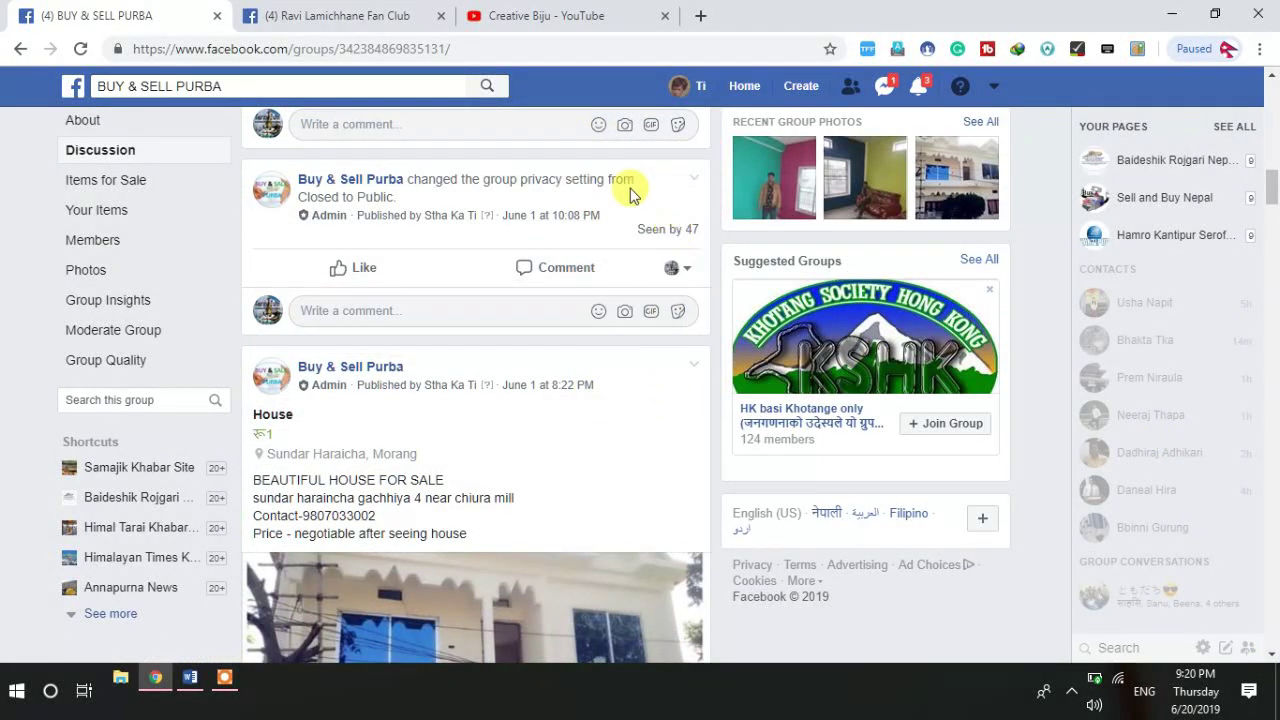
pyautogui.click(1272, 656)
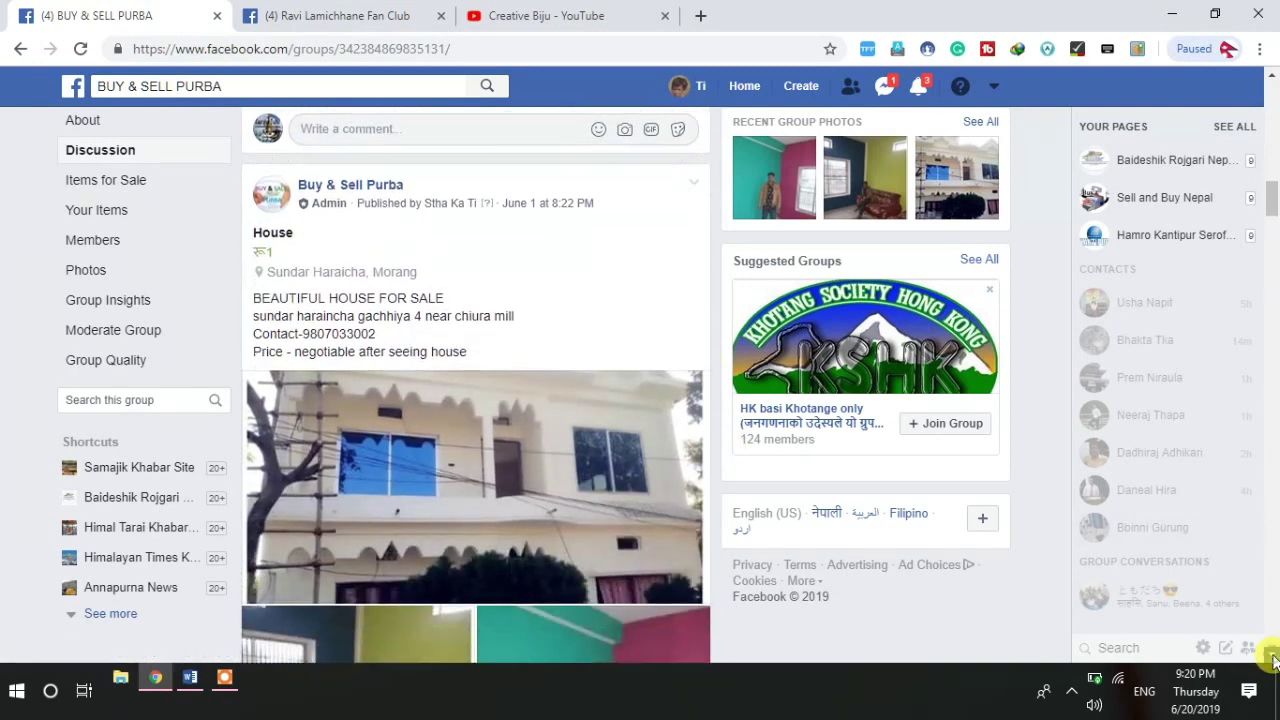
pyautogui.moveTo(1272, 656); pyautogui.dragTo(1272, 656)
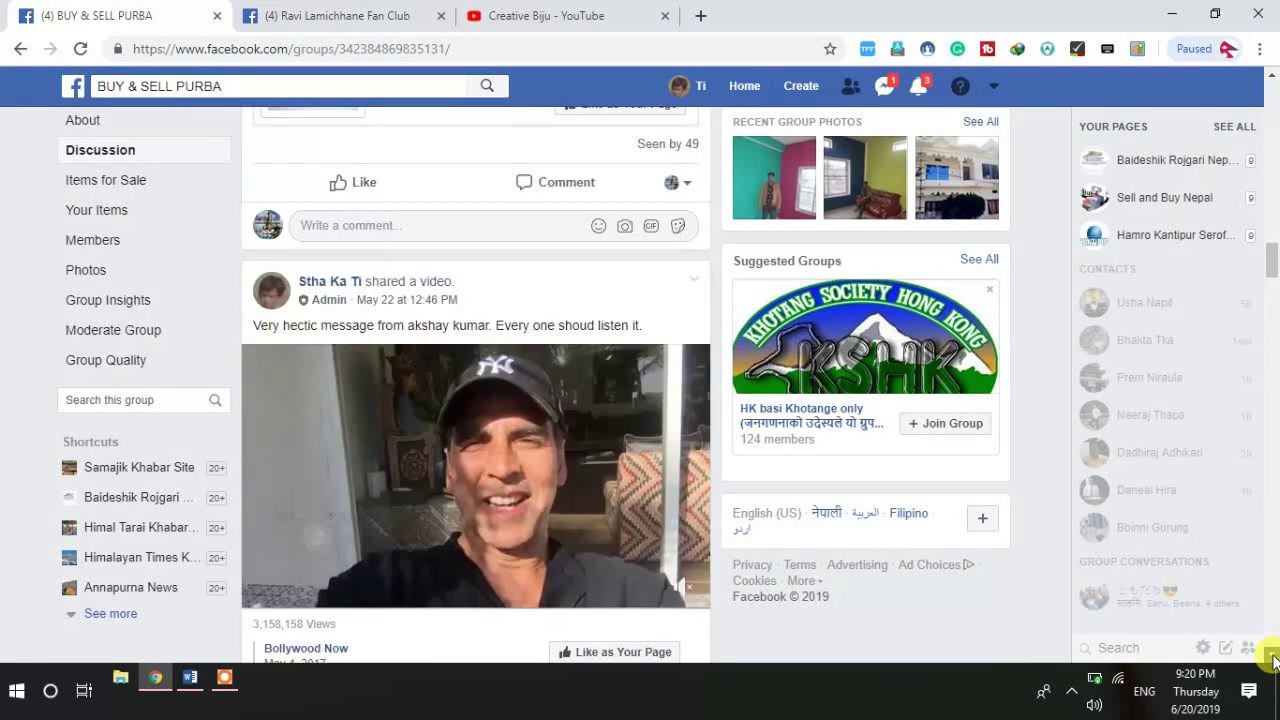
pyautogui.click(1273, 657)
pyautogui.moveTo(1273, 657); pyautogui.dragTo(1273, 657)
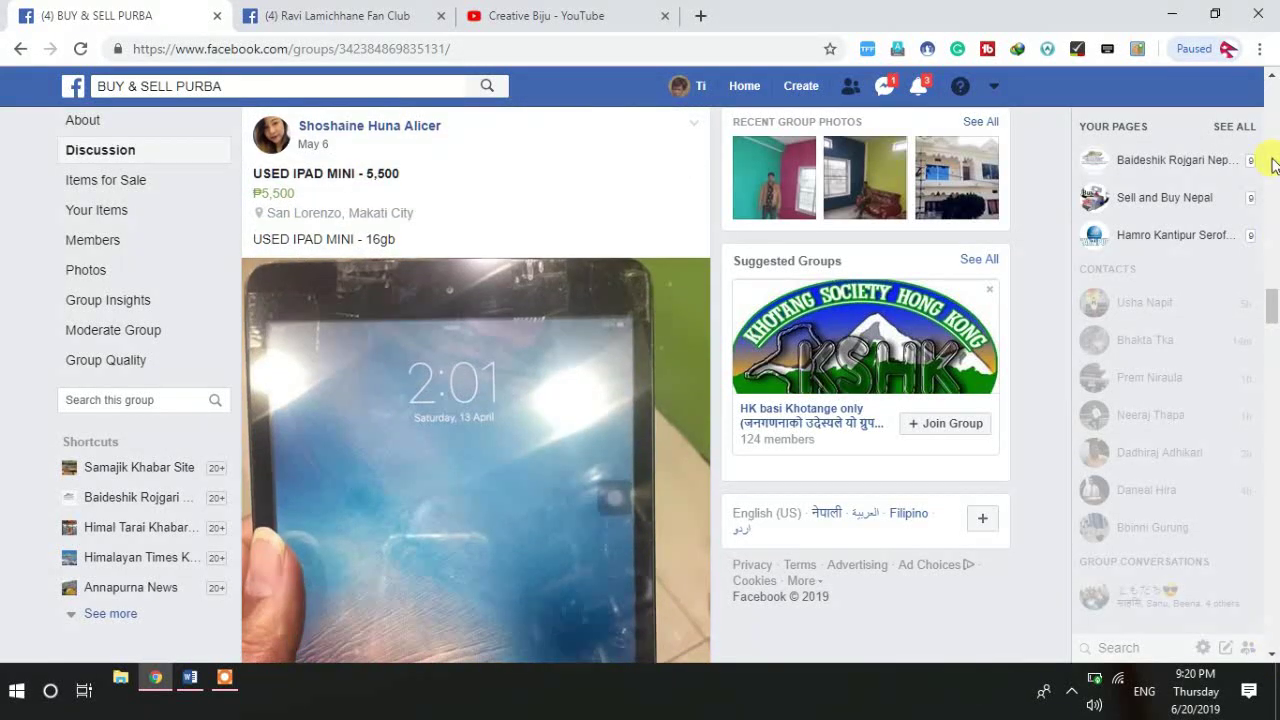
pyautogui.moveTo(1272, 84); pyautogui.dragTo(1272, 84)
pyautogui.click(130, 304)
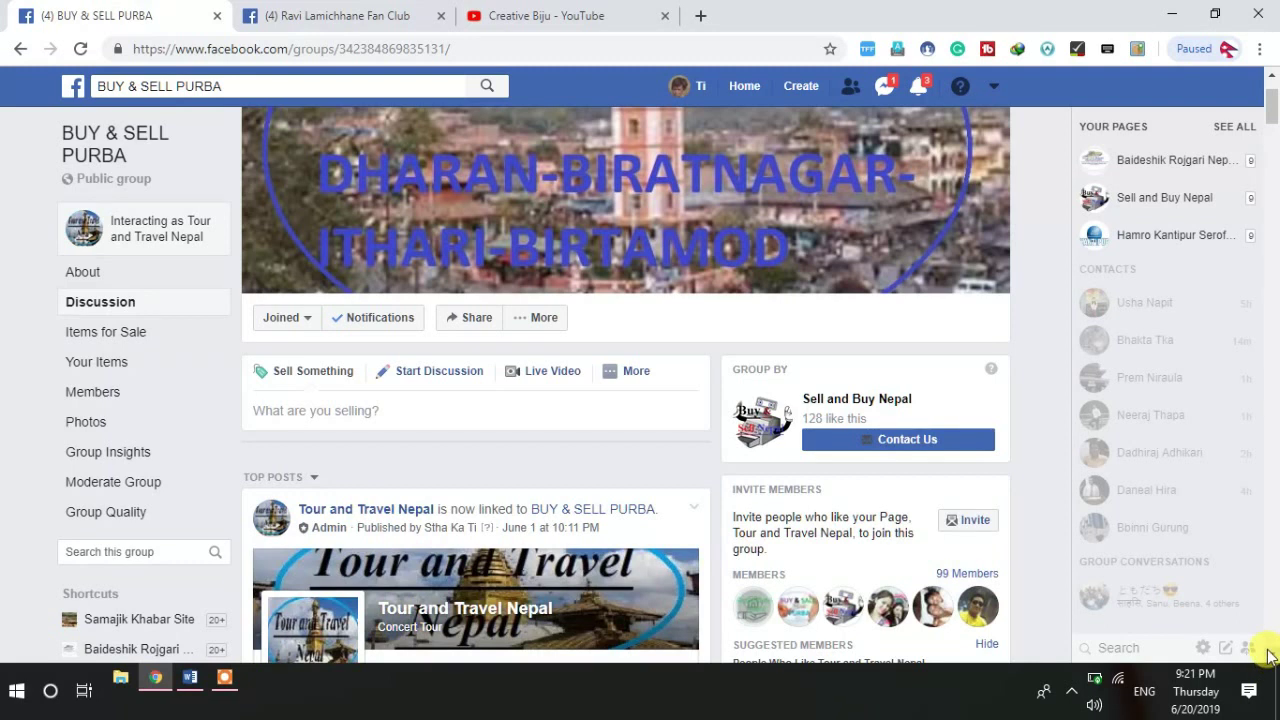
# - Mark the post linking Sell and Buy Nepal to the BUY & SELL PURBA group as an announcement
pyautogui.scroll(-3, 1272, 655)
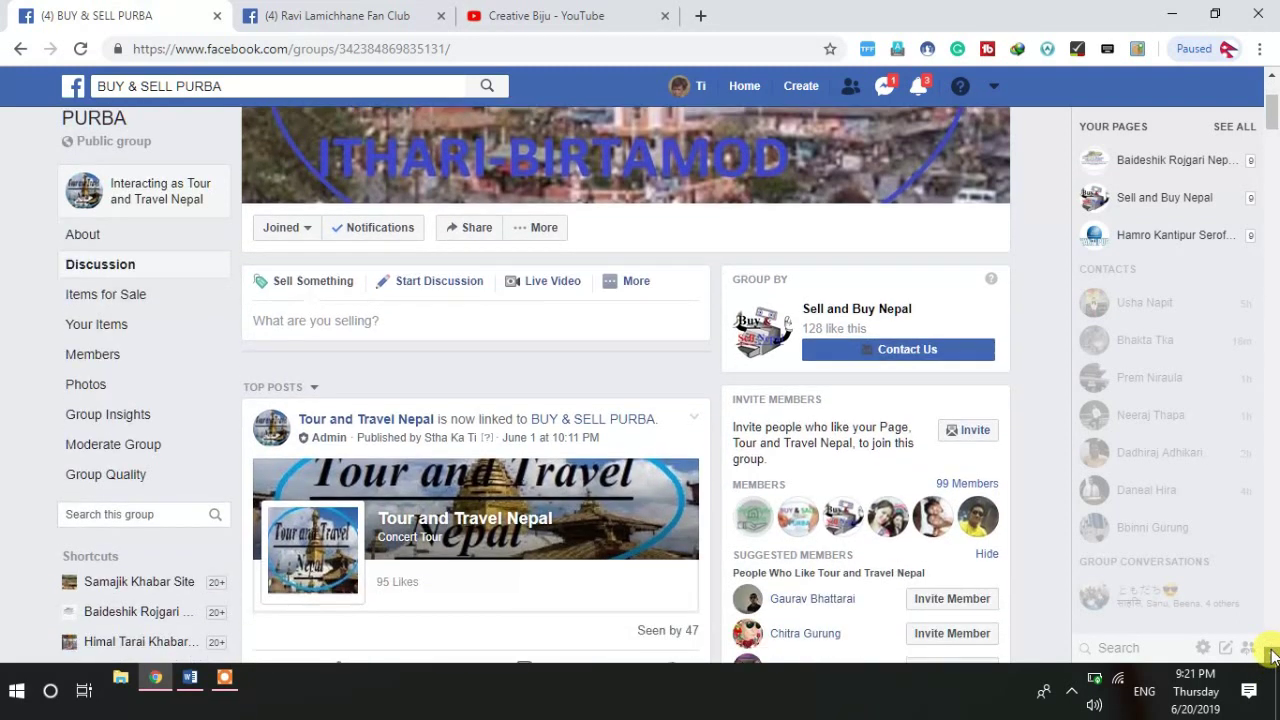
pyautogui.scroll(-6, 1272, 655)
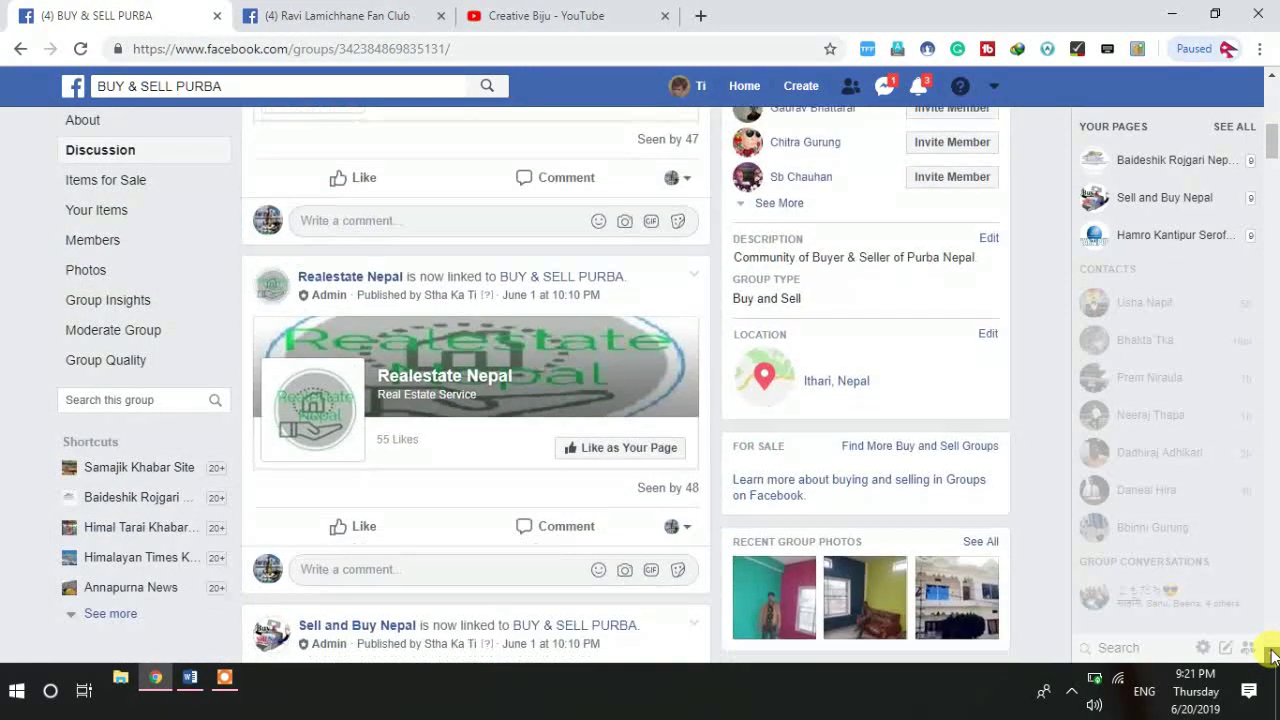
pyautogui.scroll(-1, 1272, 655)
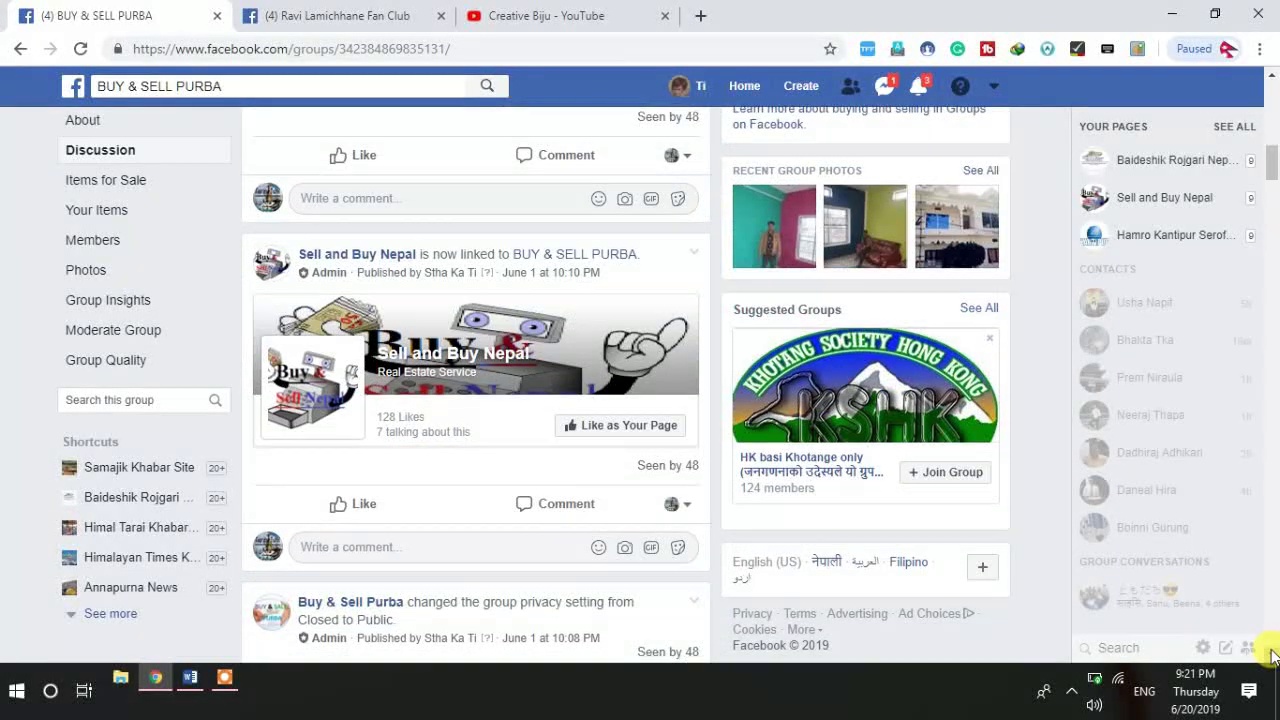
pyautogui.scroll(-2, 1272, 655)
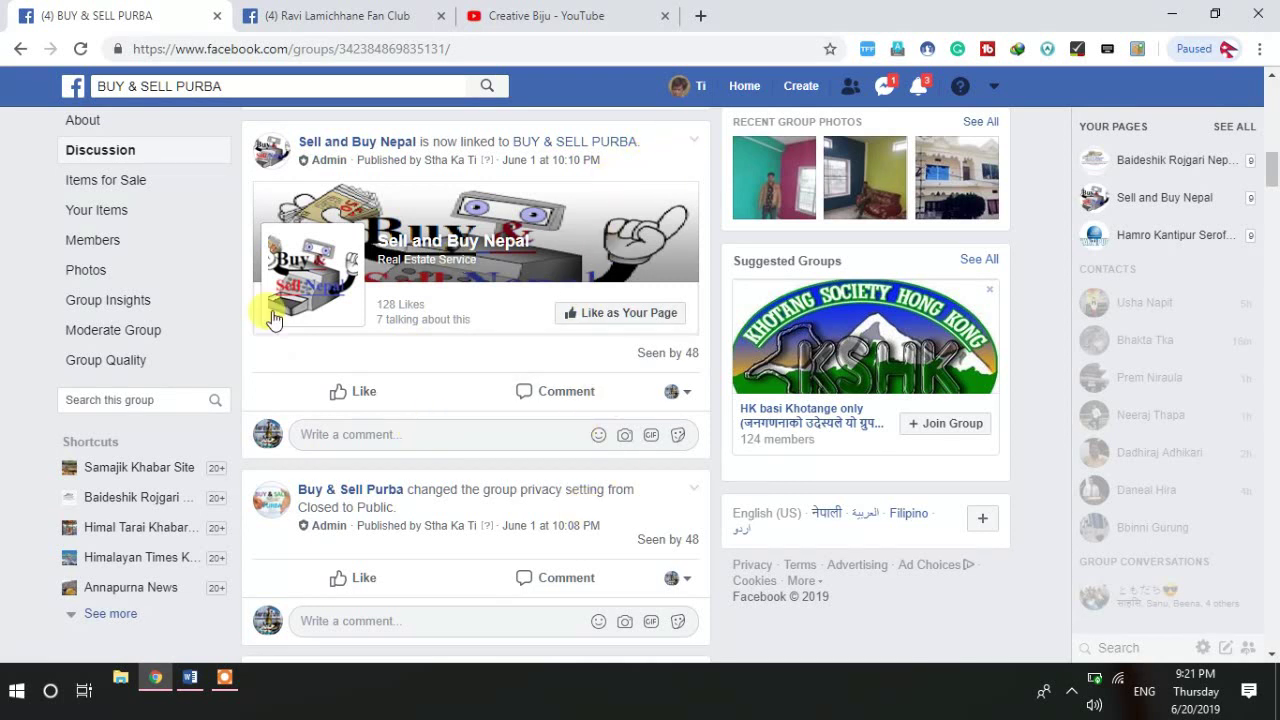
pyautogui.click(693, 142)
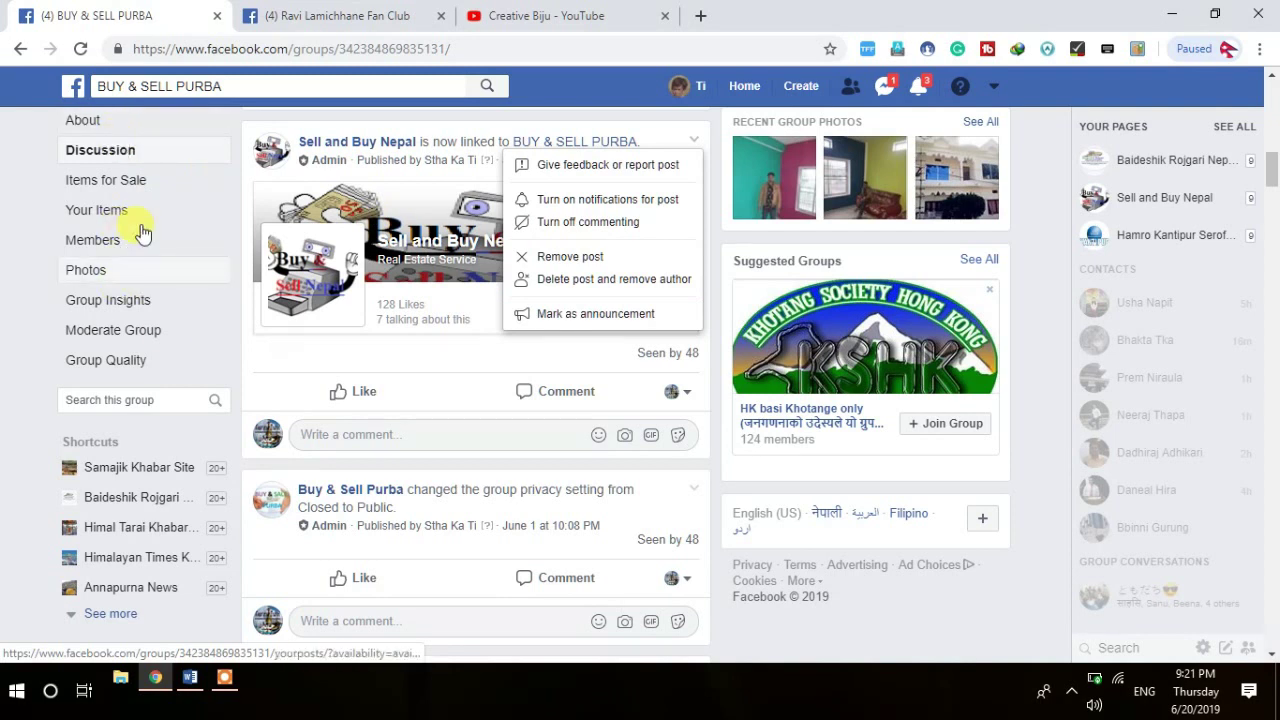
pyautogui.click(594, 315)
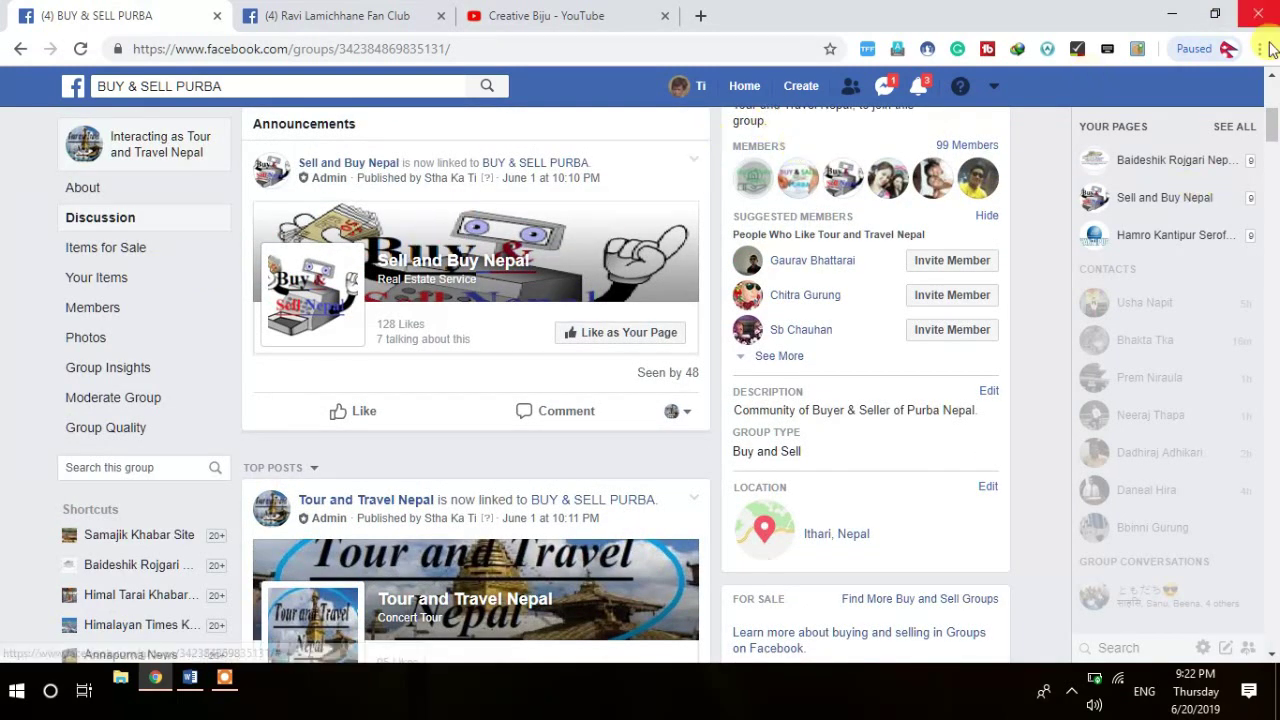
# - Examine the group's Announcements section and the options available for the announced Sell and Buy Nepal post
pyautogui.scroll(5, 1272, 82)
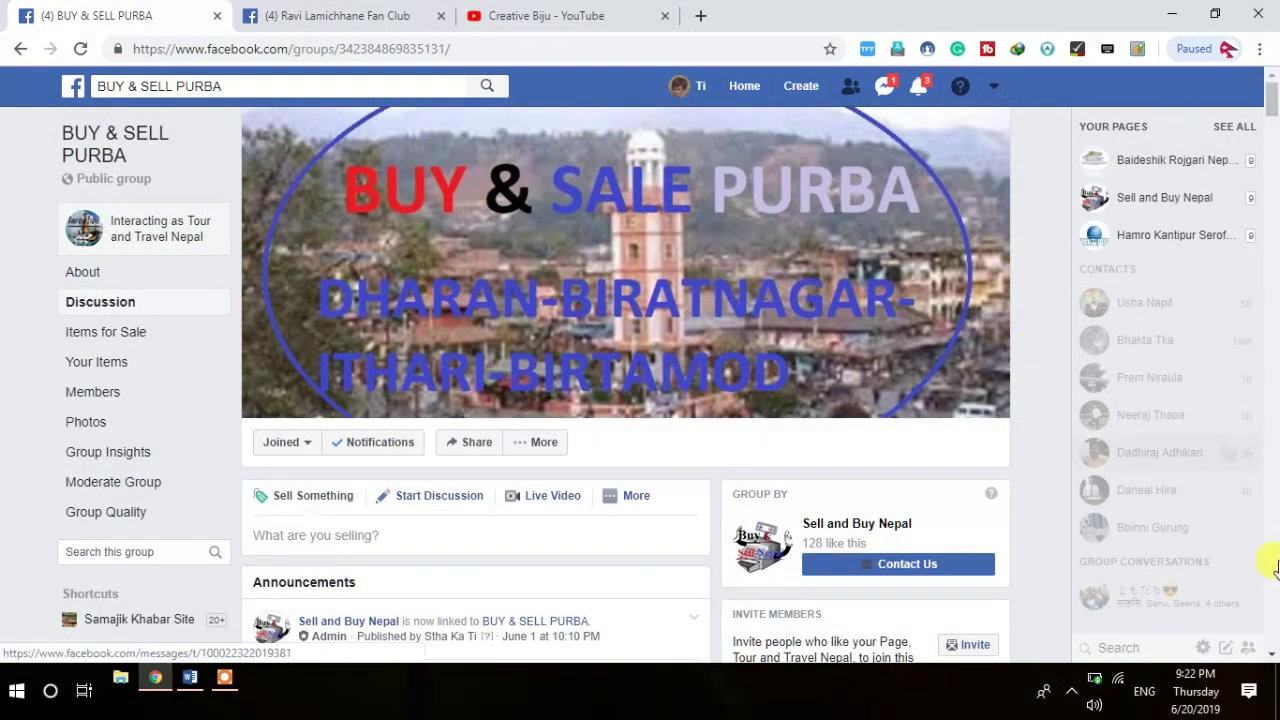
pyautogui.scroll(-2, 1272, 656)
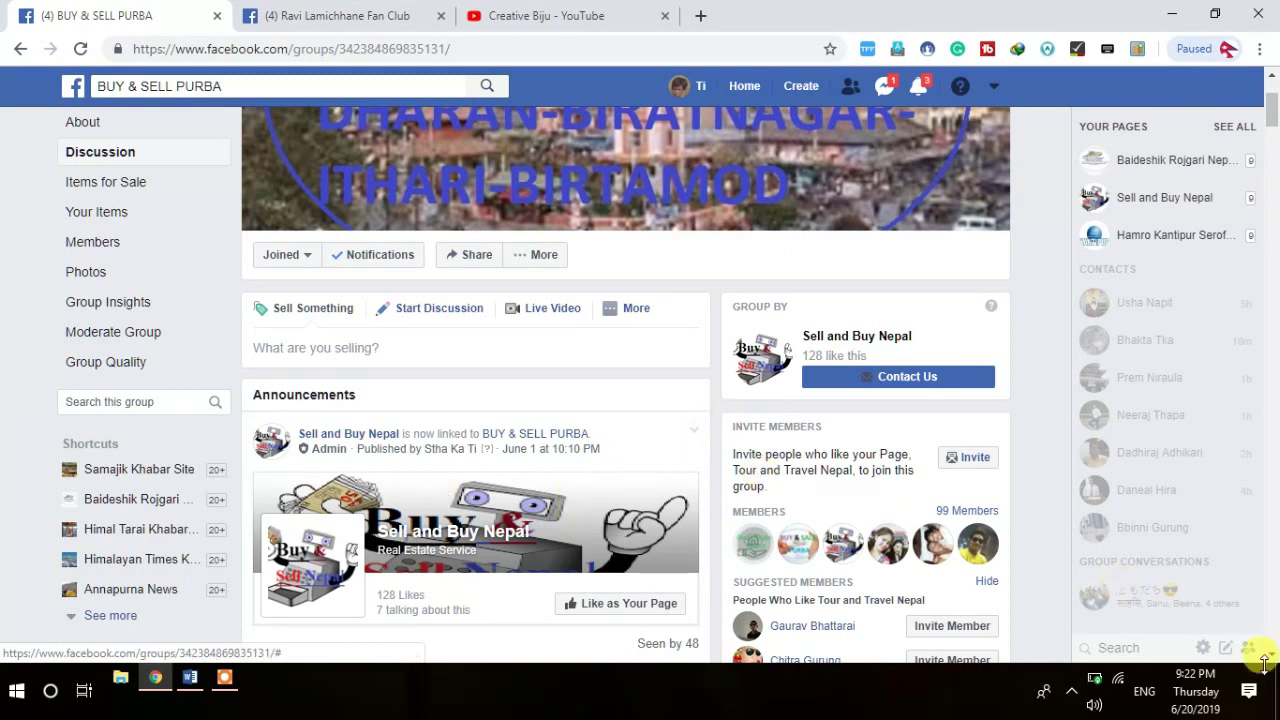
pyautogui.scroll(-3, 1273, 655)
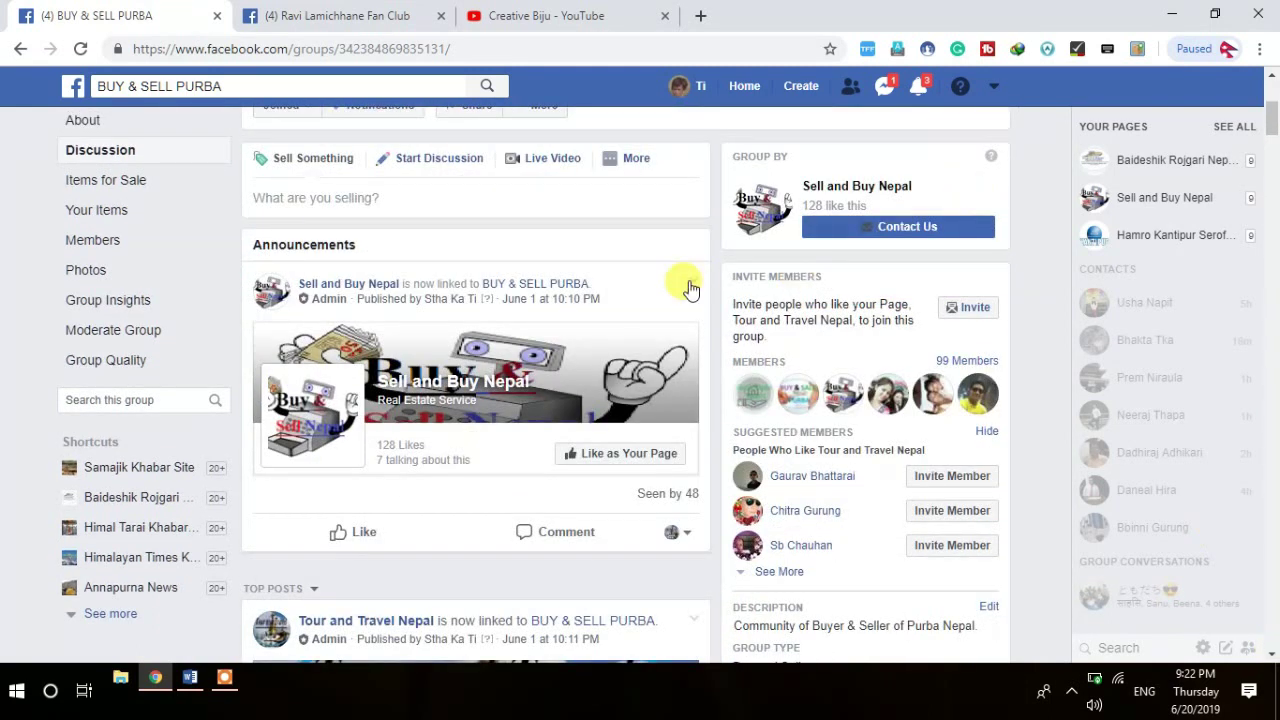
pyautogui.click(690, 289)
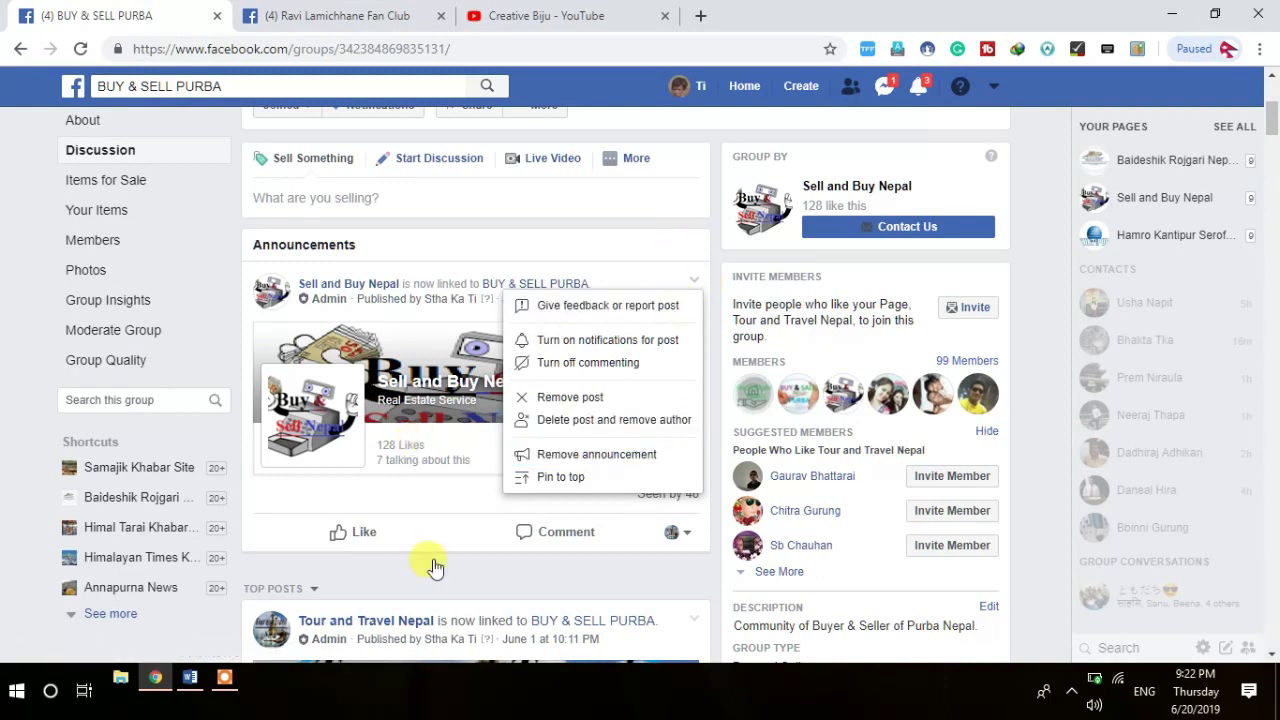
pyautogui.click(407, 200)
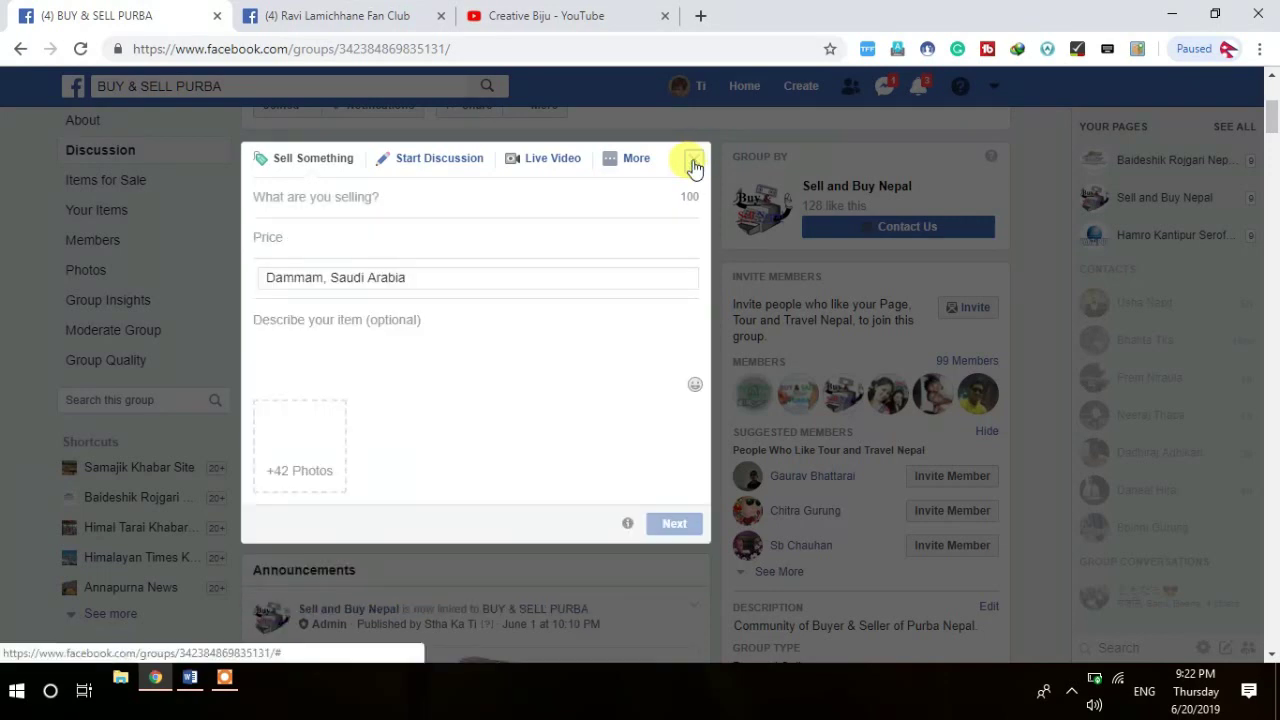
pyautogui.click(693, 160)
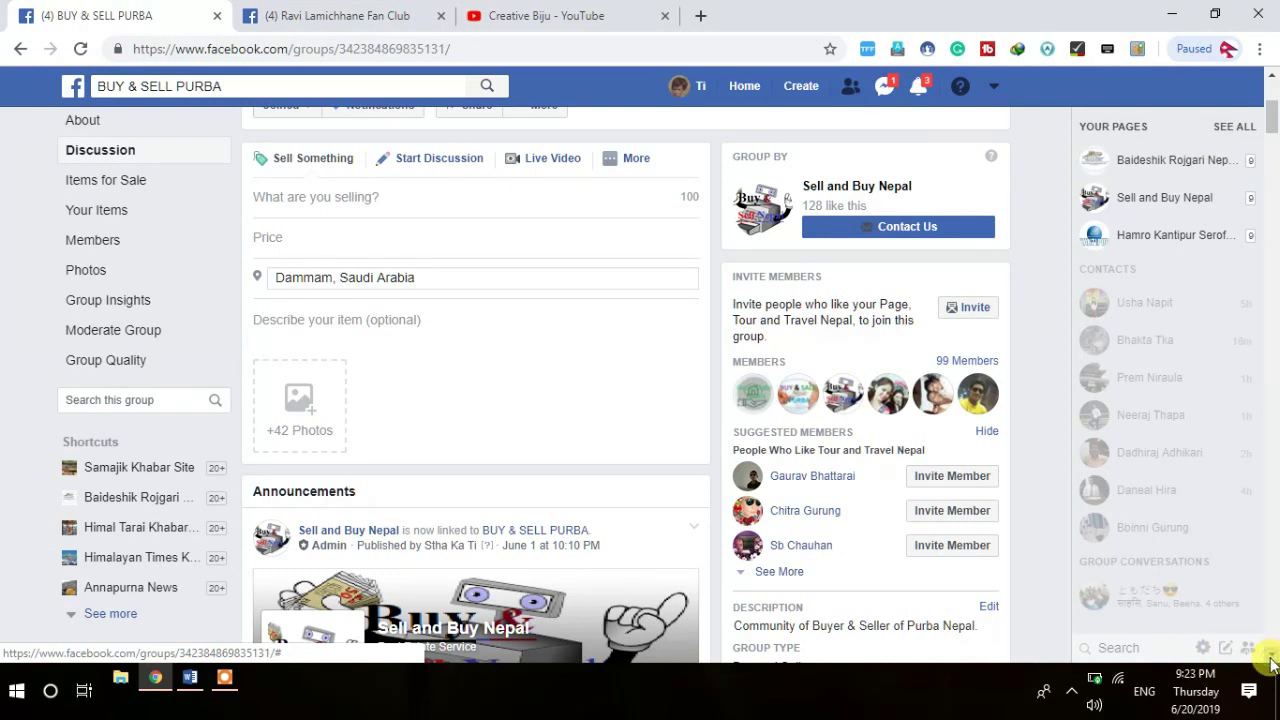
# - Mark the Tour and Travel Nepal post under Top Posts as an announcement and check the Announcements section
pyautogui.scroll(-2, 1271, 663)
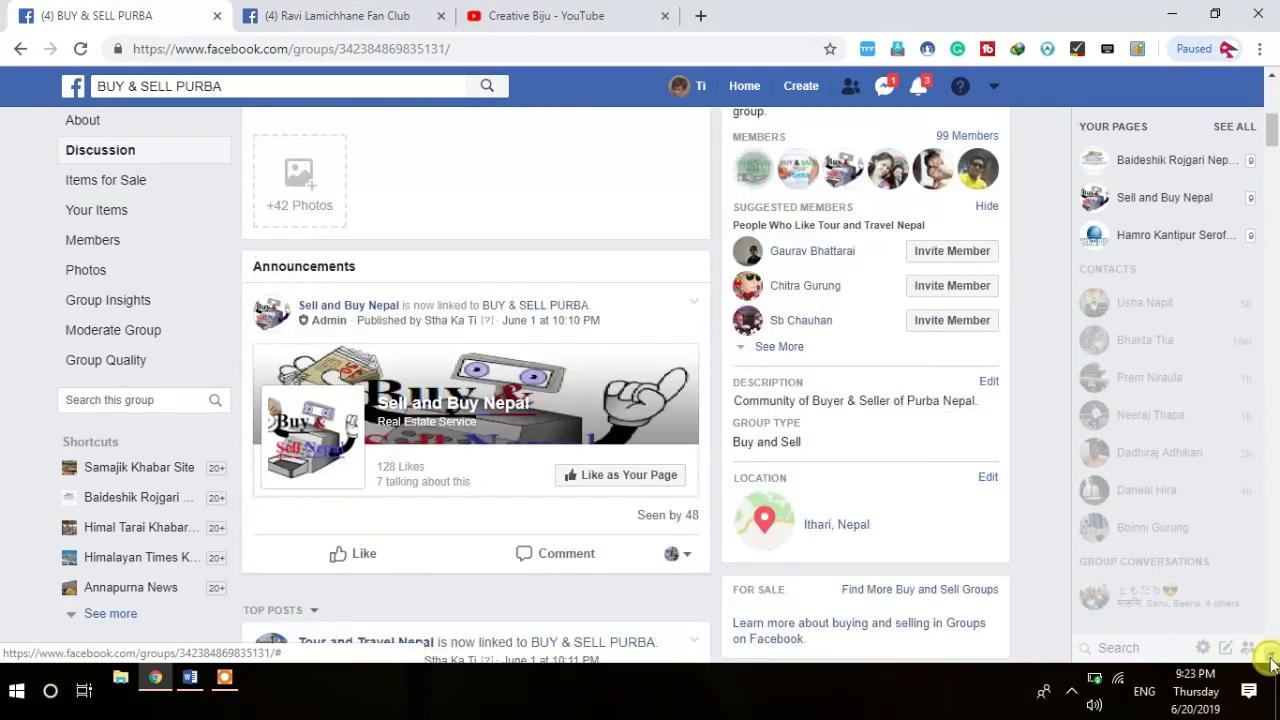
pyautogui.scroll(-3, 1271, 663)
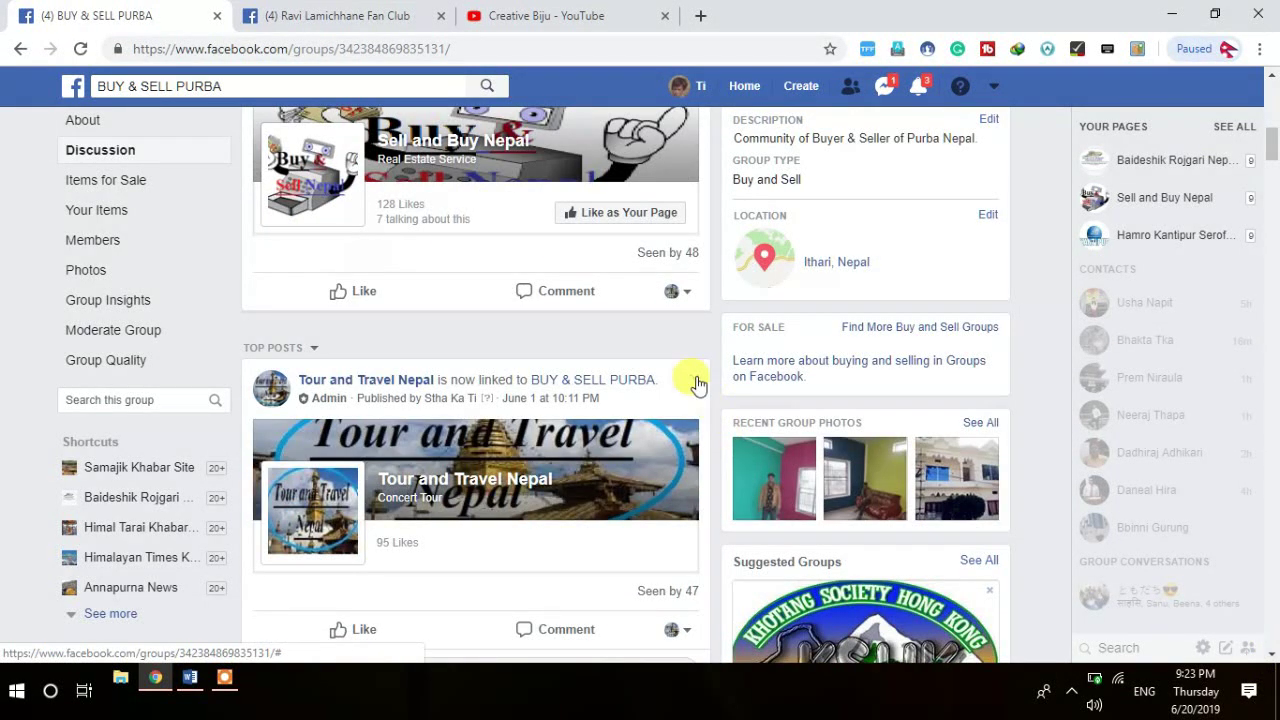
pyautogui.click(694, 380)
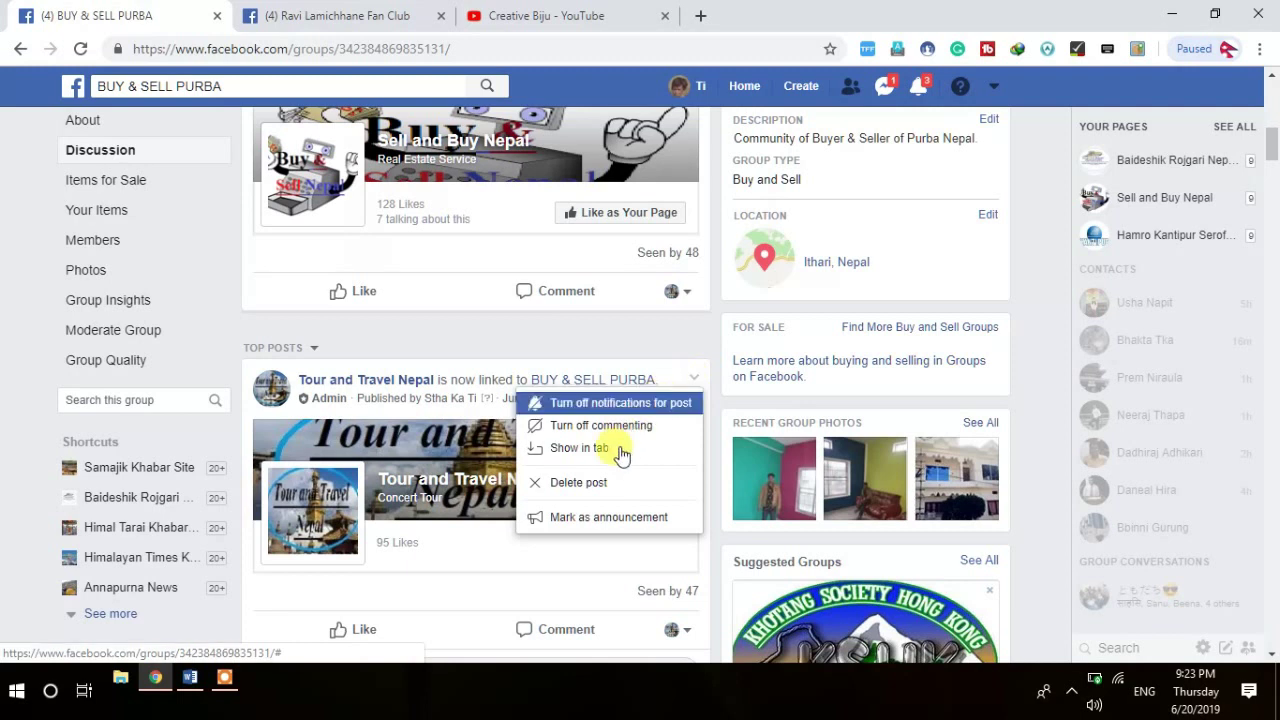
pyautogui.click(608, 518)
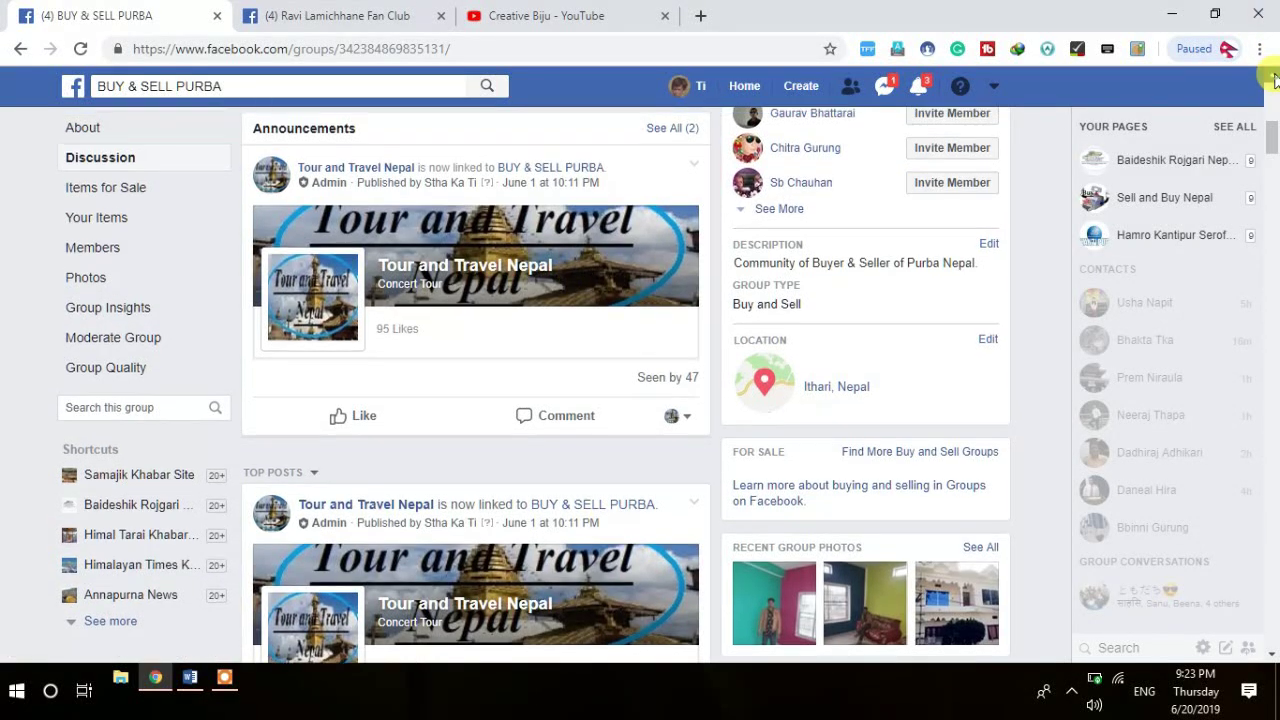
pyautogui.scroll(4, 1275, 80)
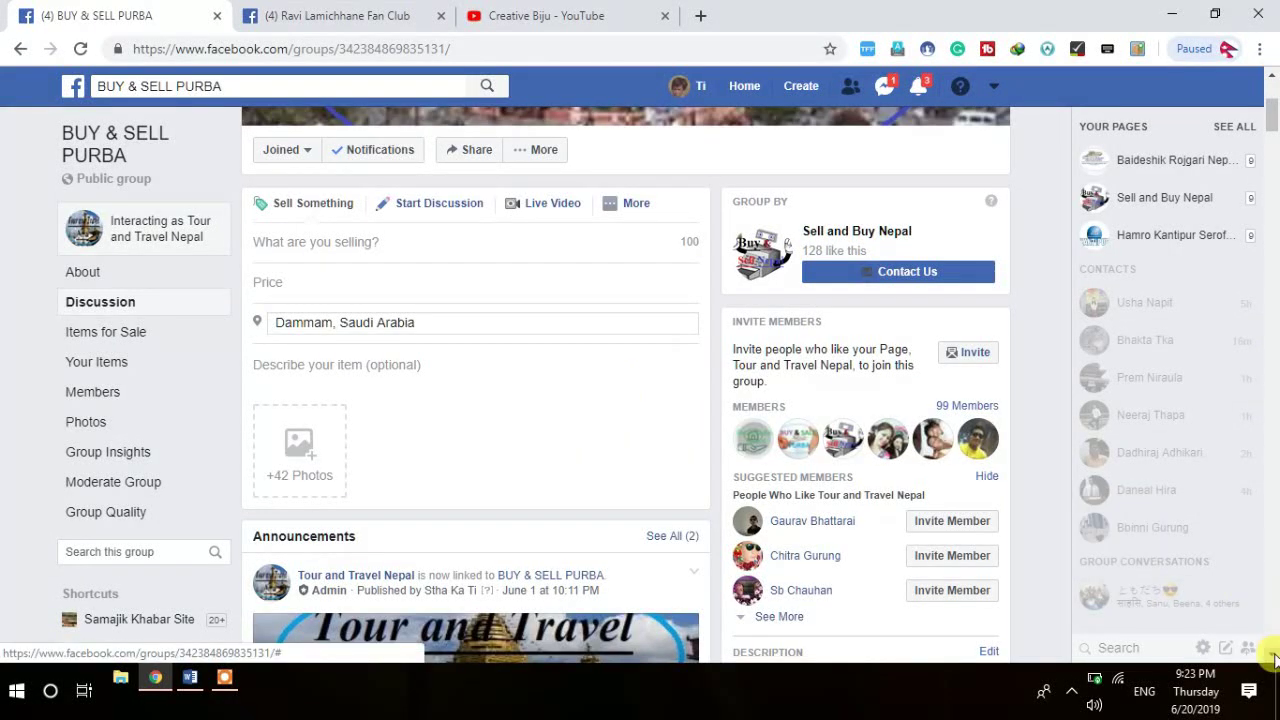
pyautogui.scroll(-5, 1275, 660)
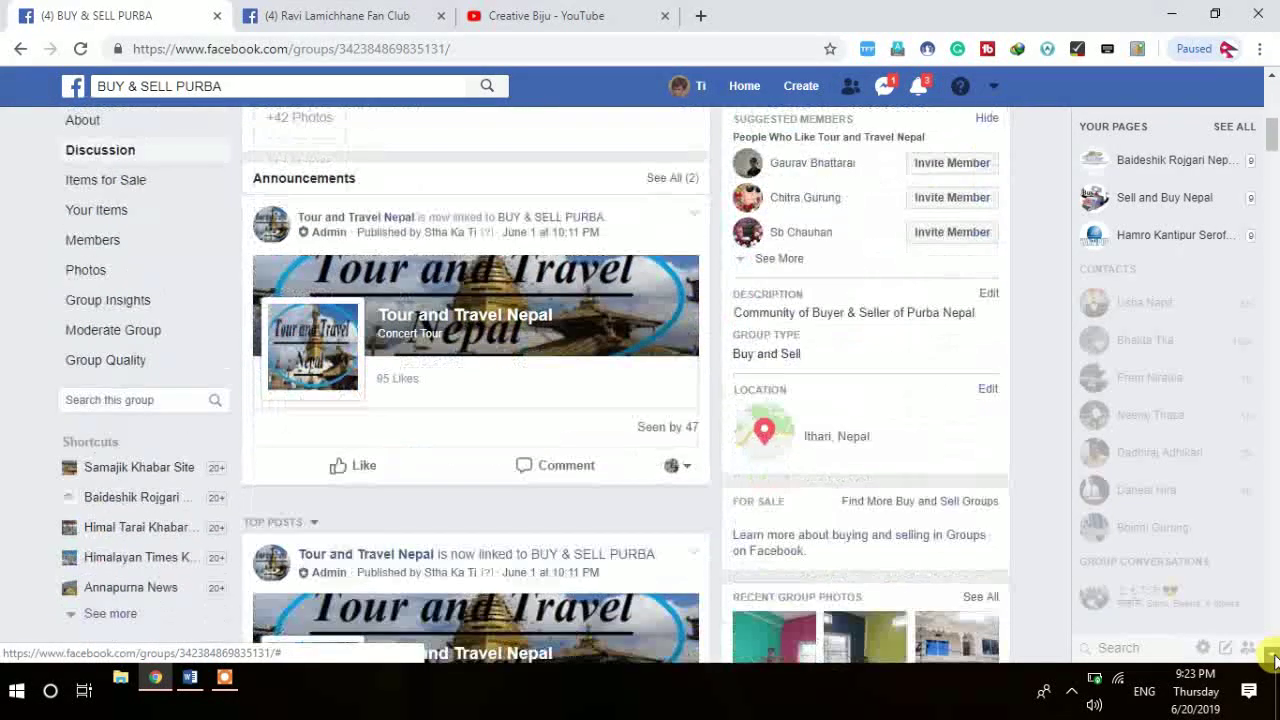
pyautogui.scroll(-2, 1275, 658)
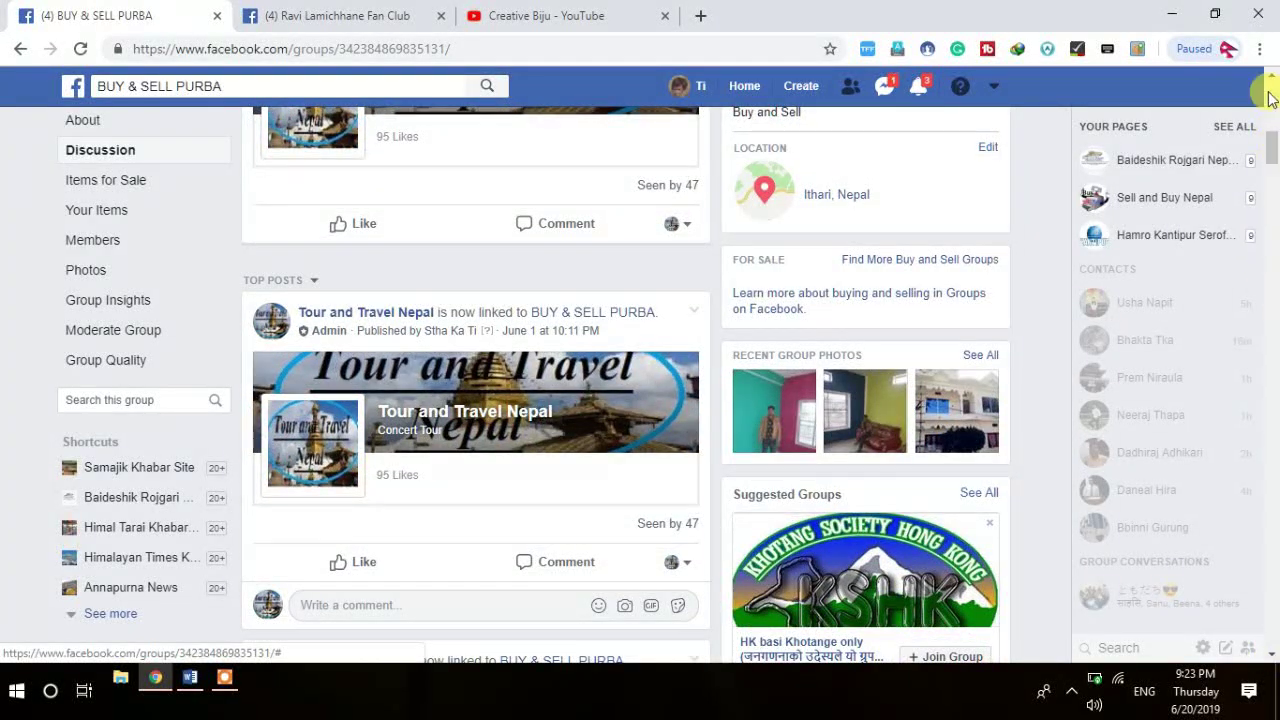
# - Check the options available for the announced Tour and Travel Nepal post in the Announcements section
pyautogui.scroll(2, 1270, 82)
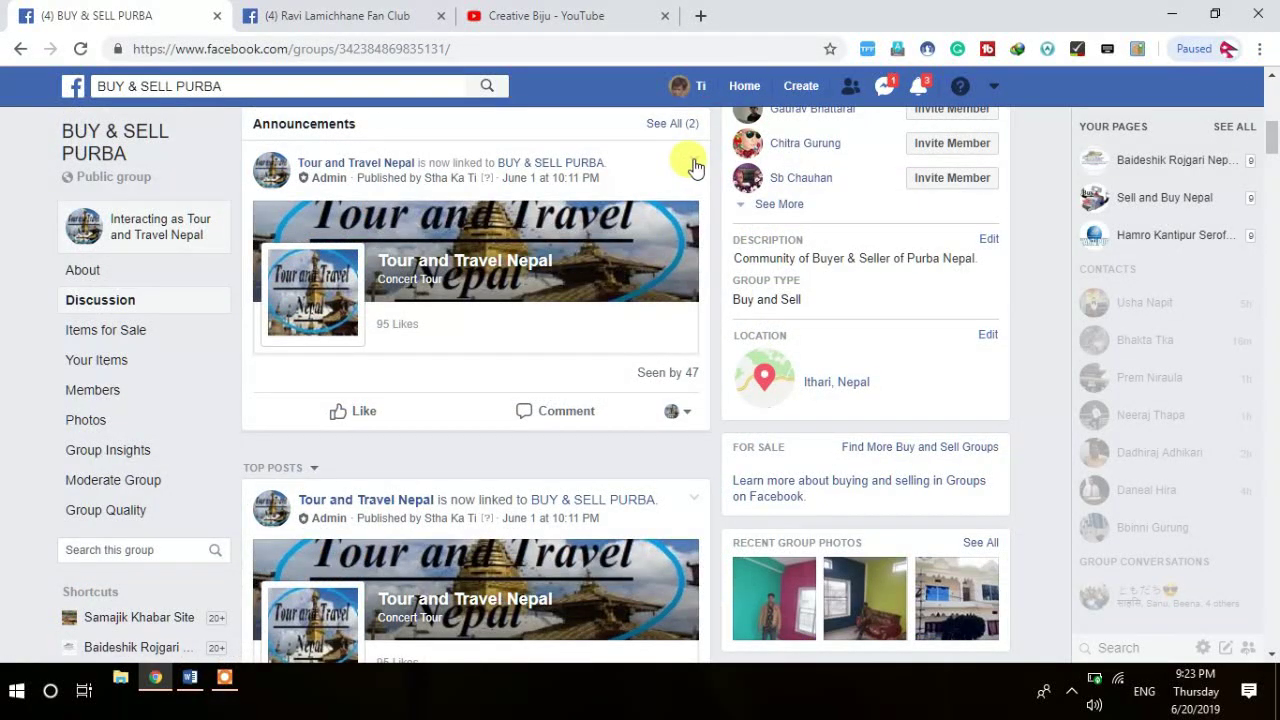
pyautogui.click(693, 162)
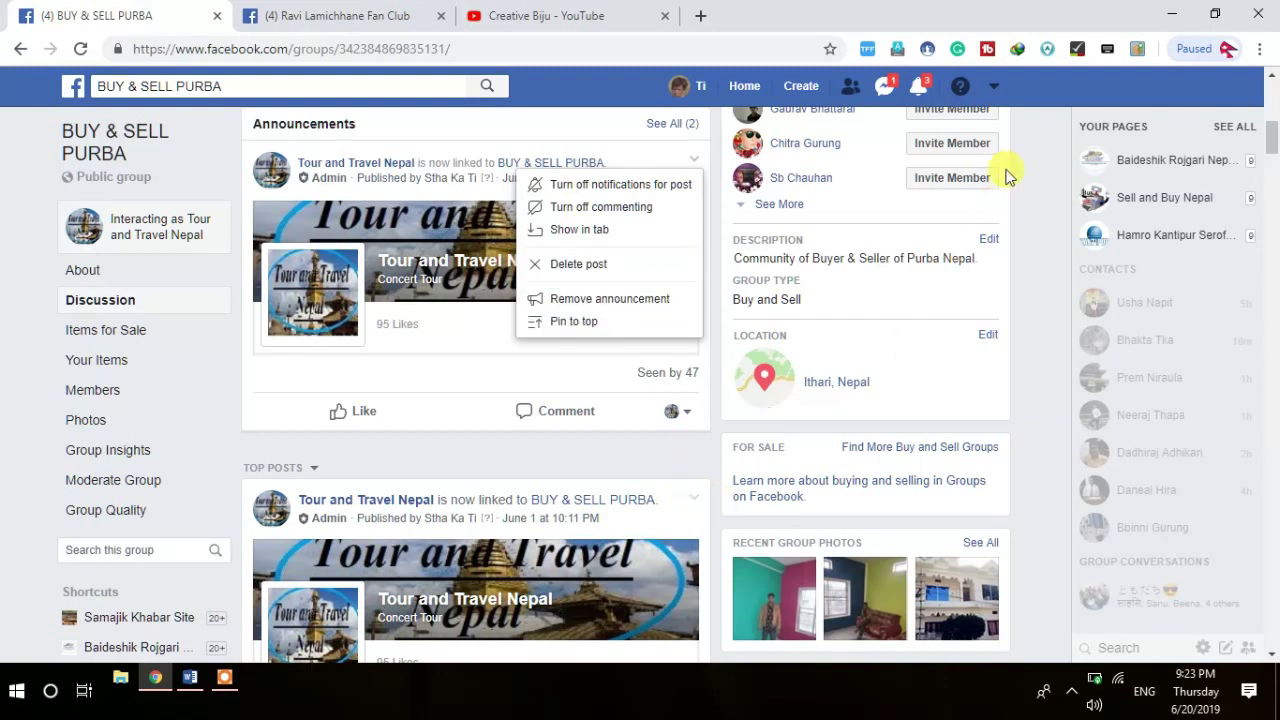
# - Go to the General Account Settings page and open Quick Help
pyautogui.click(994, 90)
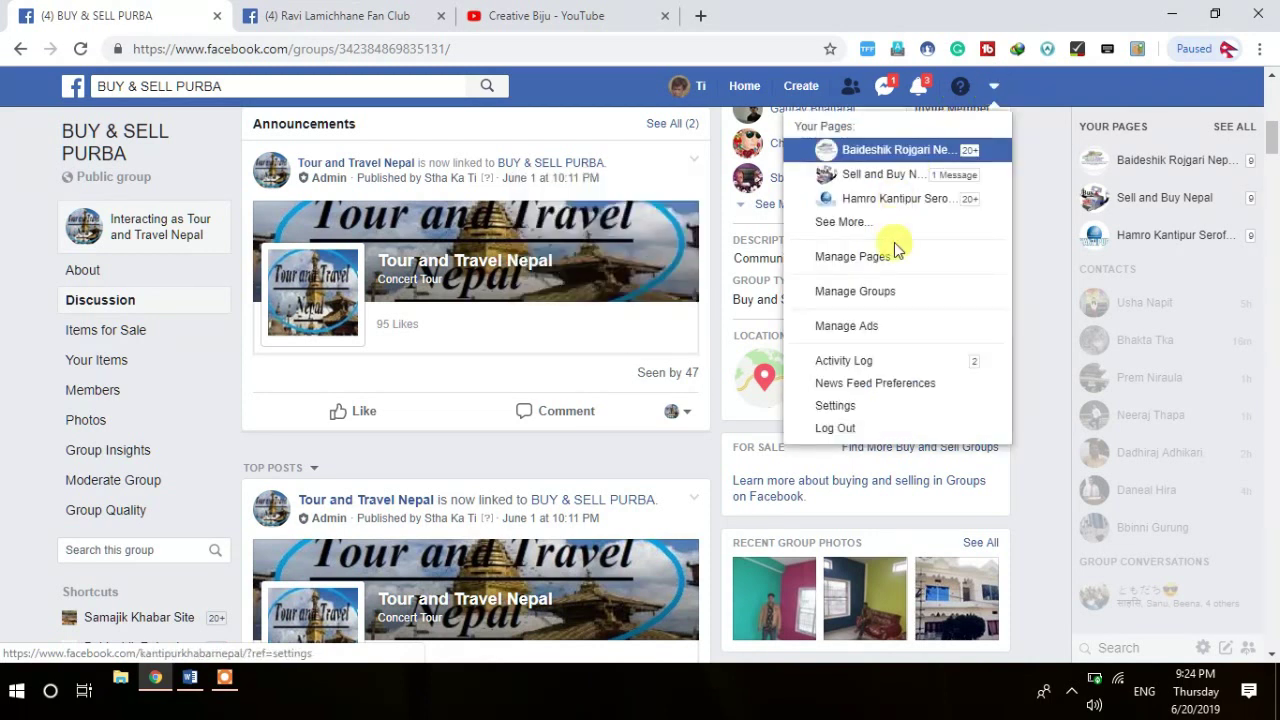
pyautogui.click(848, 406)
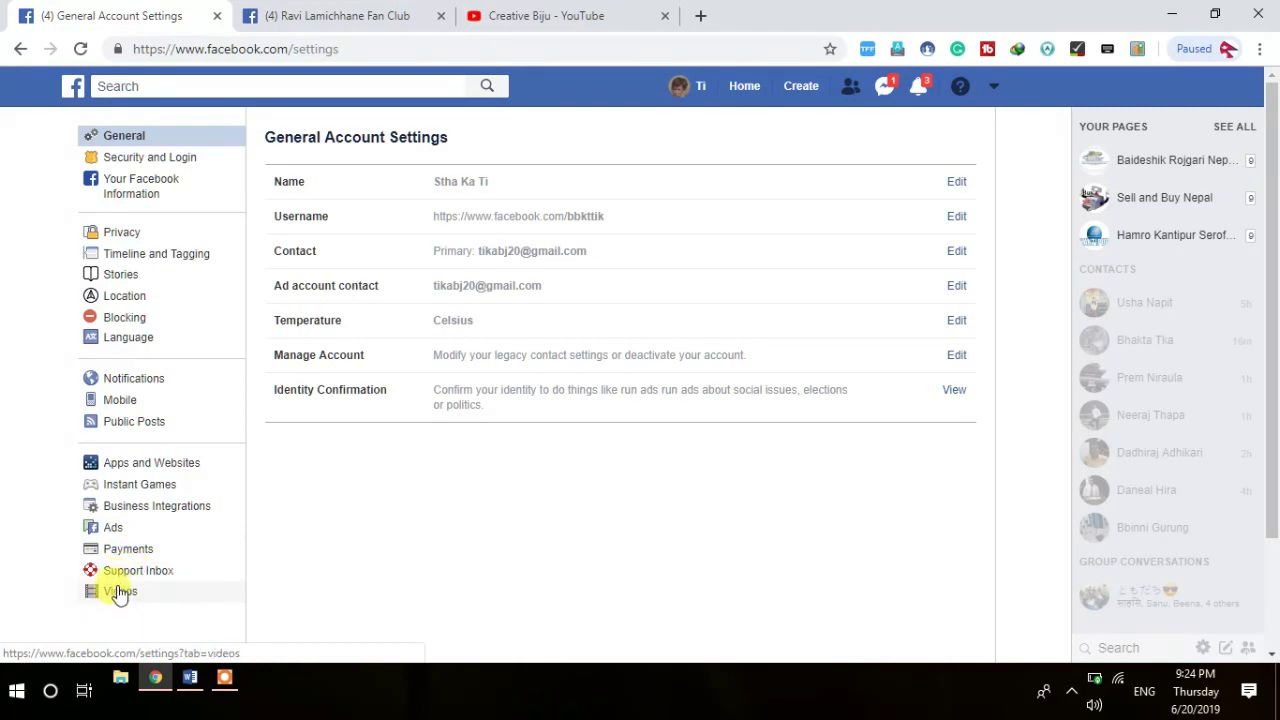
pyautogui.click(960, 90)
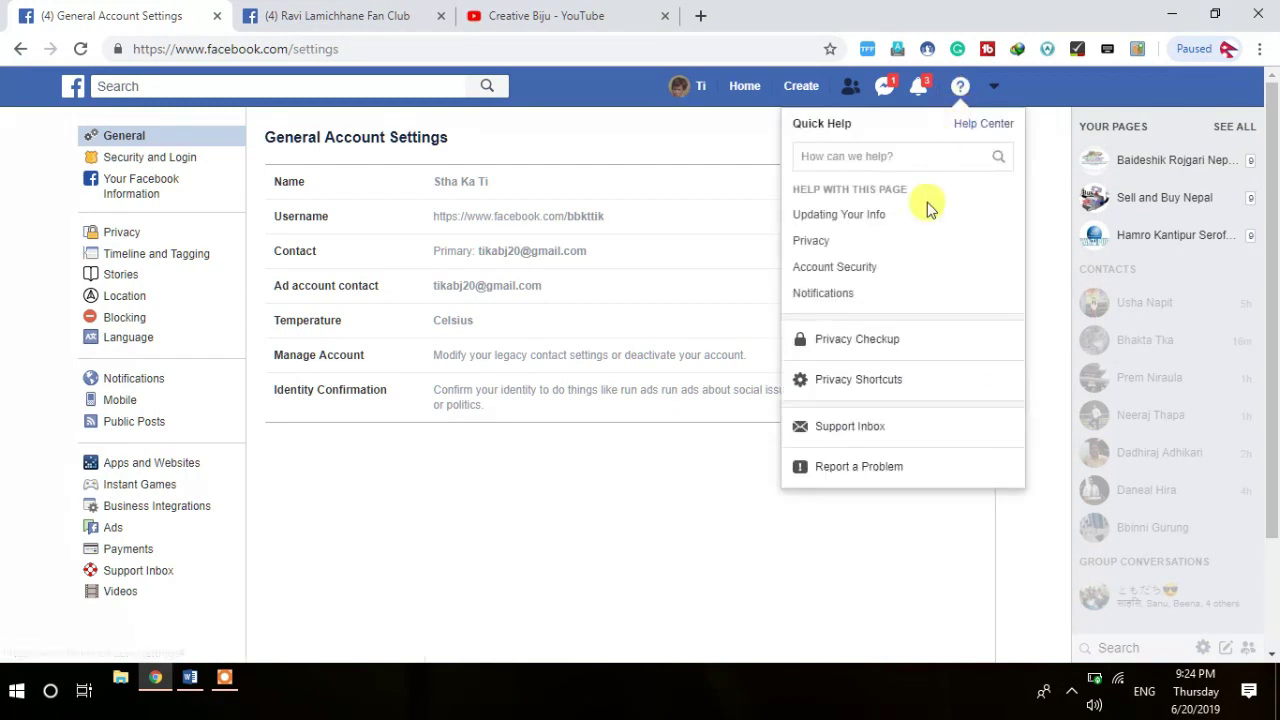
pyautogui.click(881, 476)
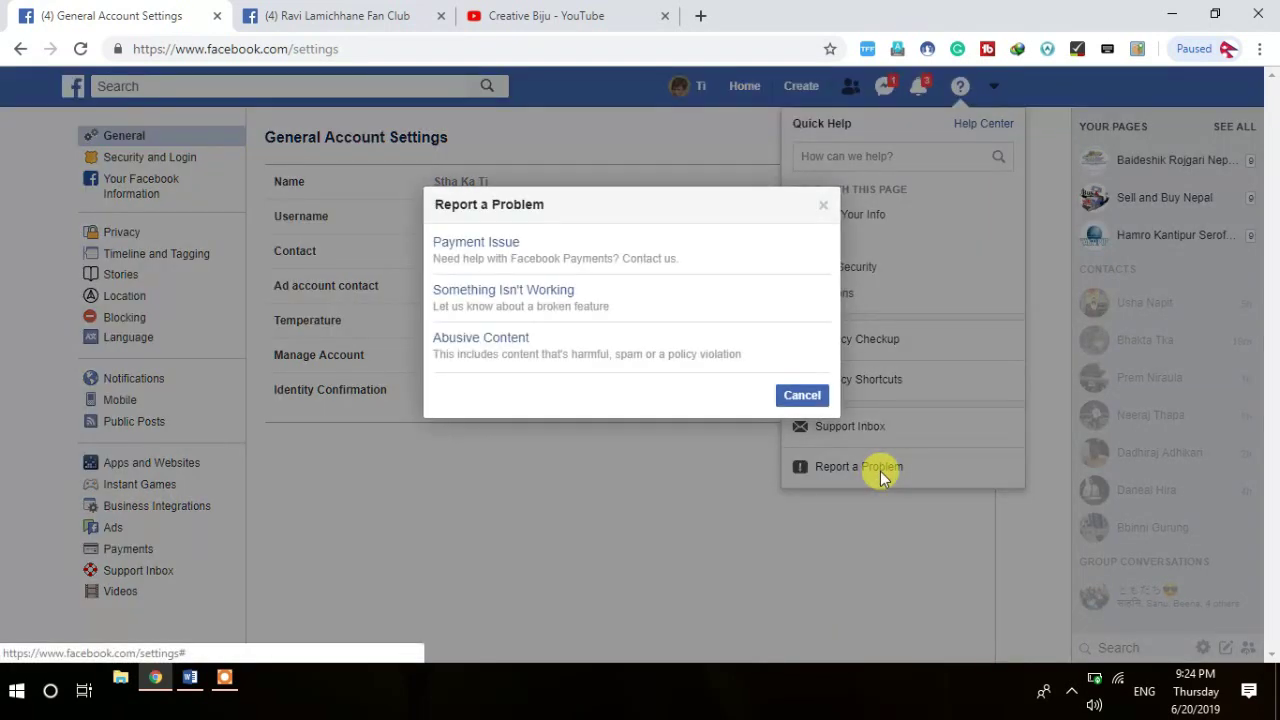
pyautogui.click(473, 292)
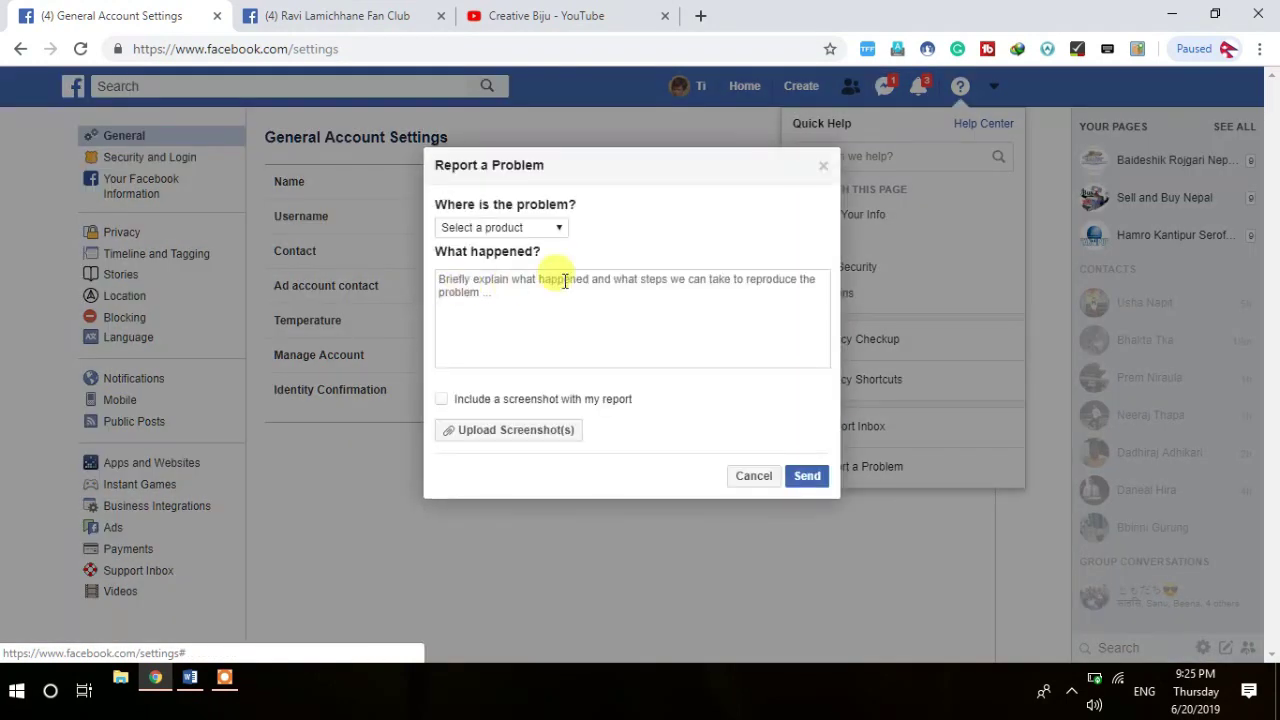
pyautogui.click(561, 228)
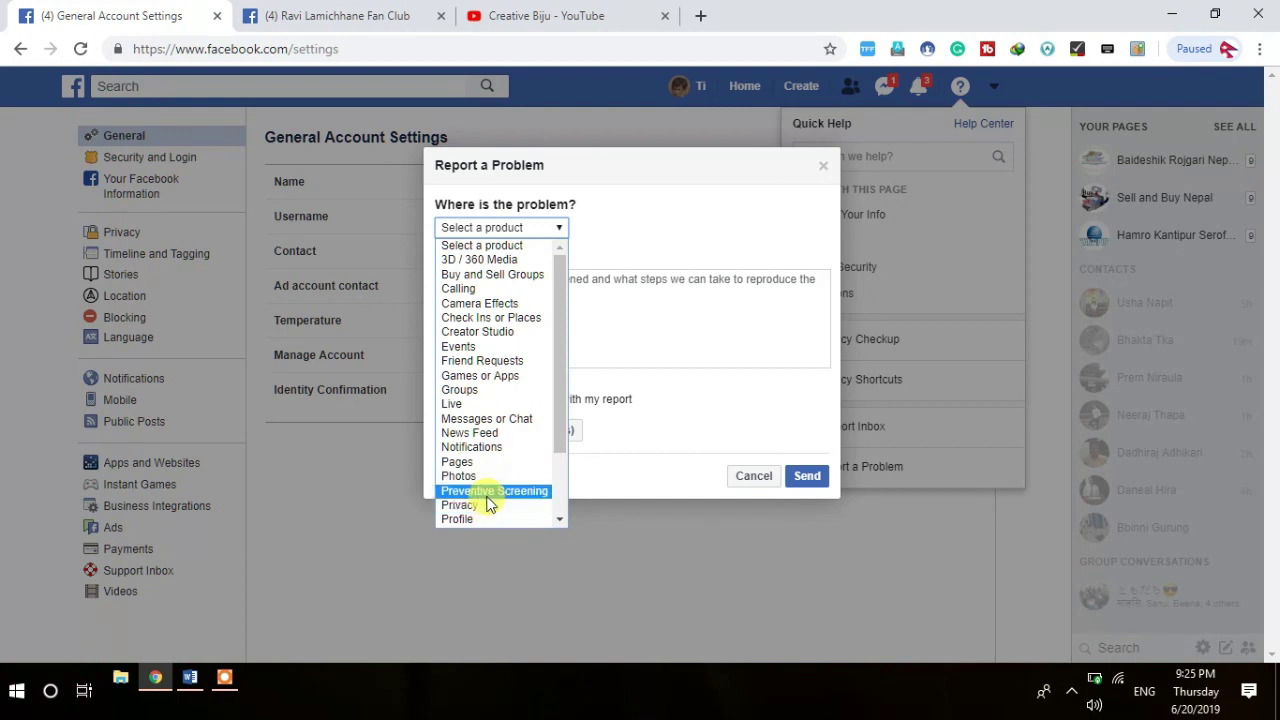
pyautogui.click(463, 391)
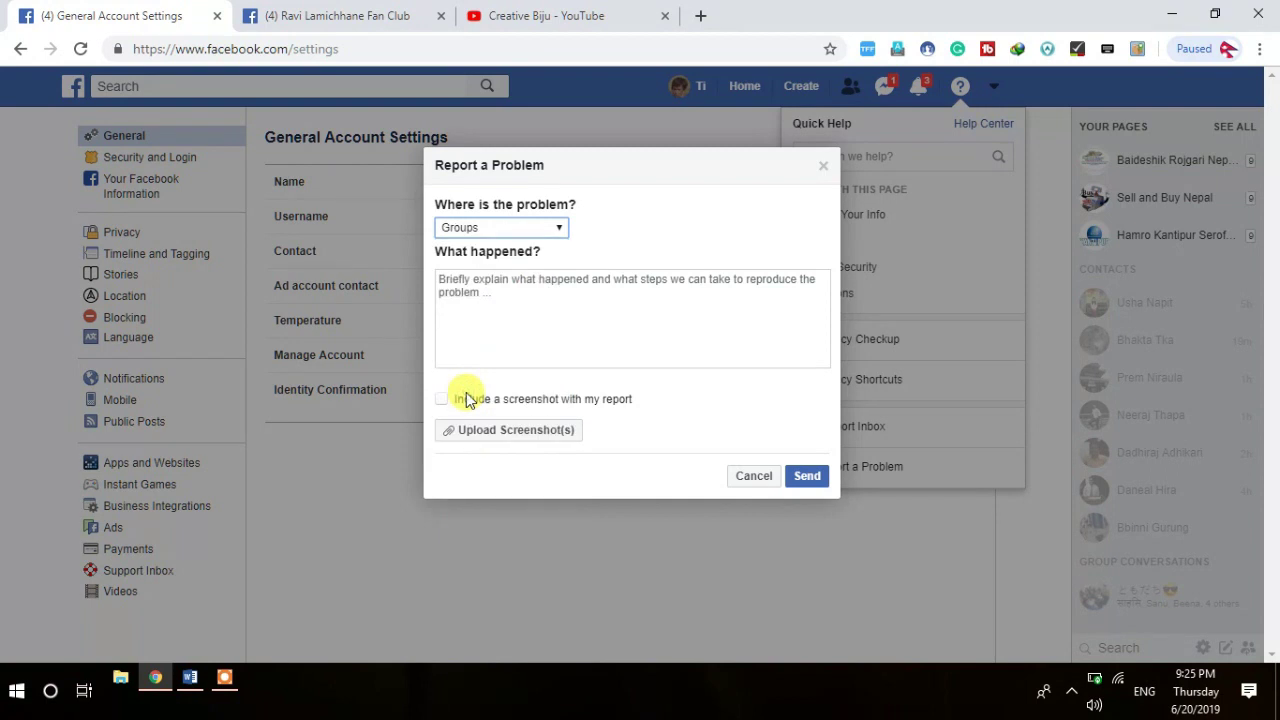
pyautogui.click(485, 296)
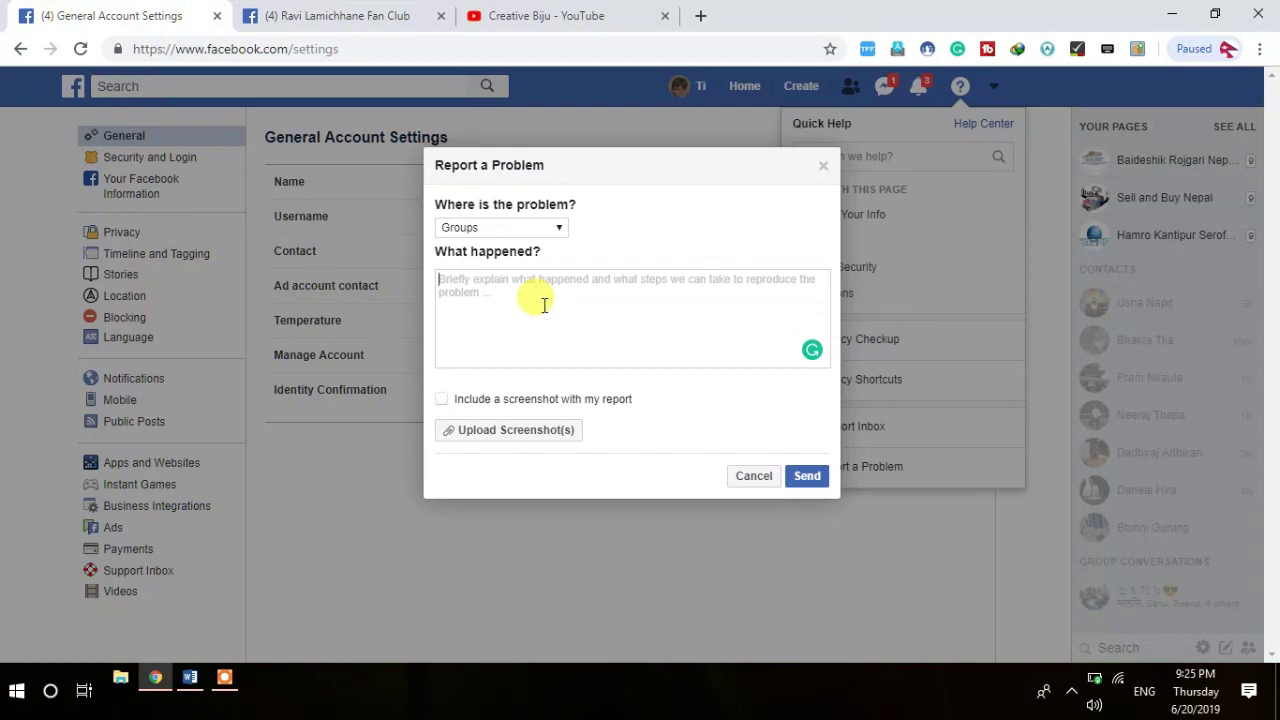
pyautogui.write('ho')
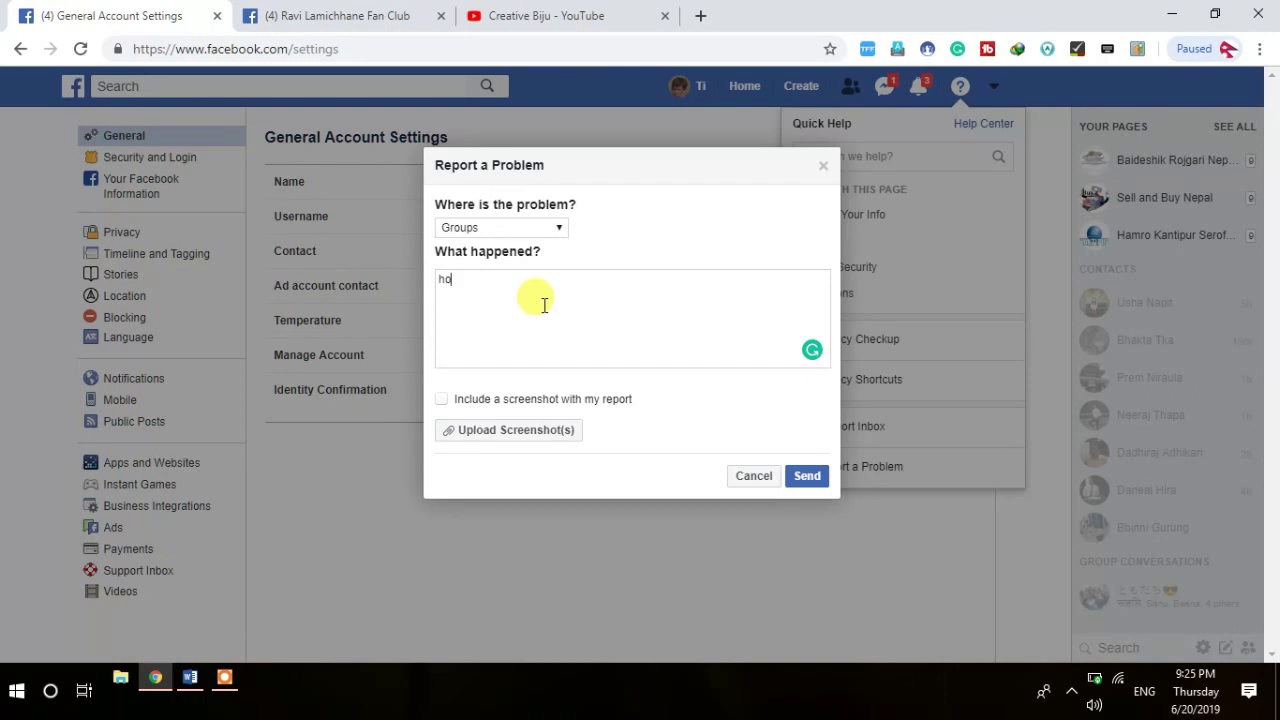
pyautogui.click(823, 166)
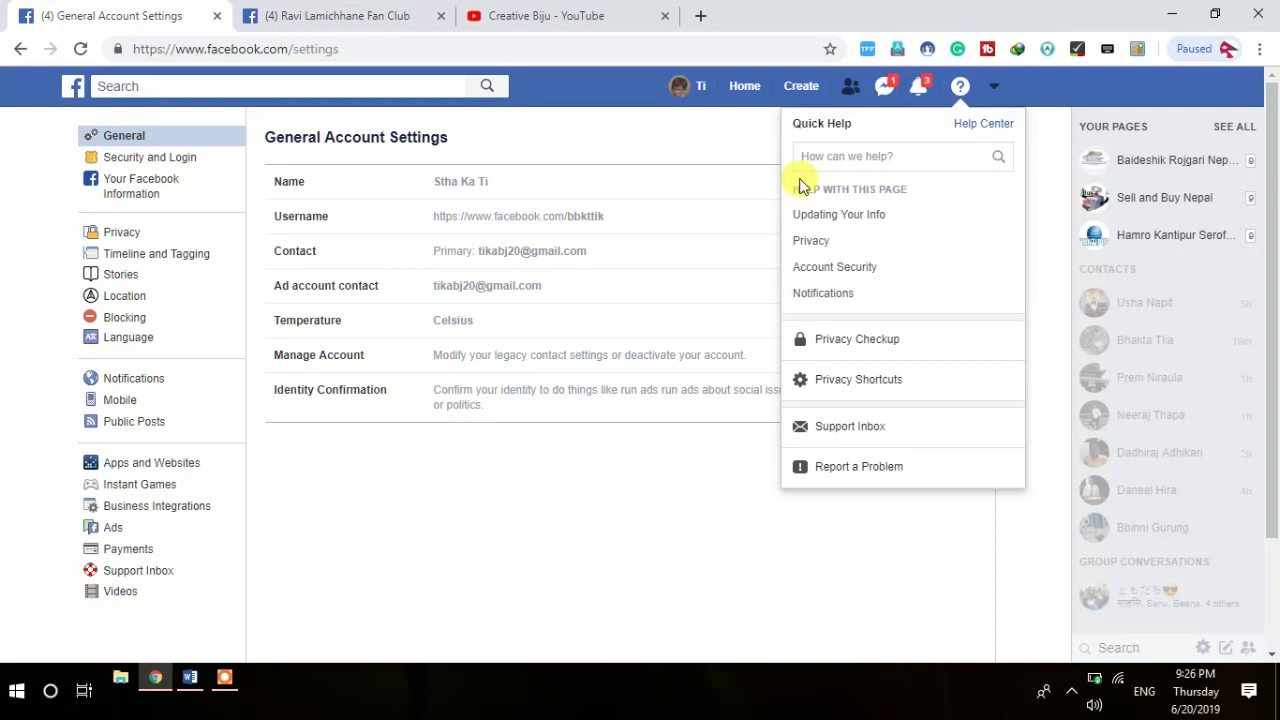
# - Start a Something Isn't Working problem report, dismissing the low-battery warning, and choose Groups as the product with the problem
pyautogui.click(858, 467)
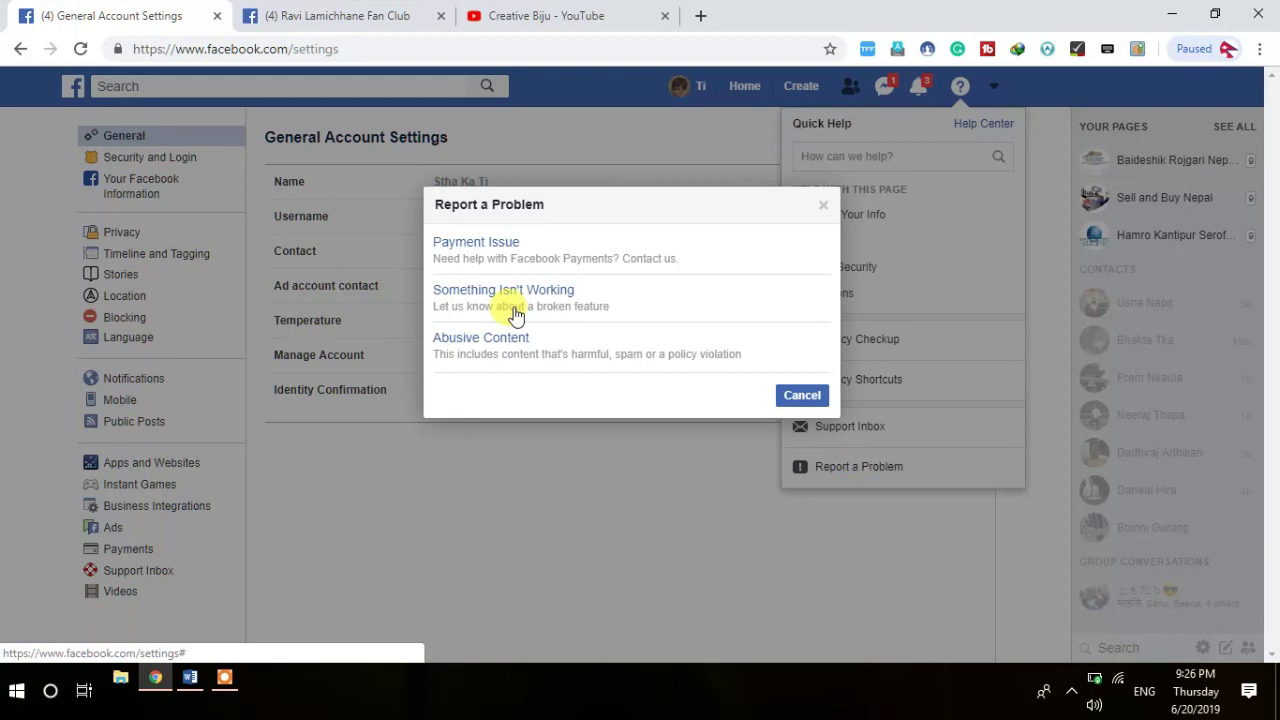
pyautogui.click(481, 294)
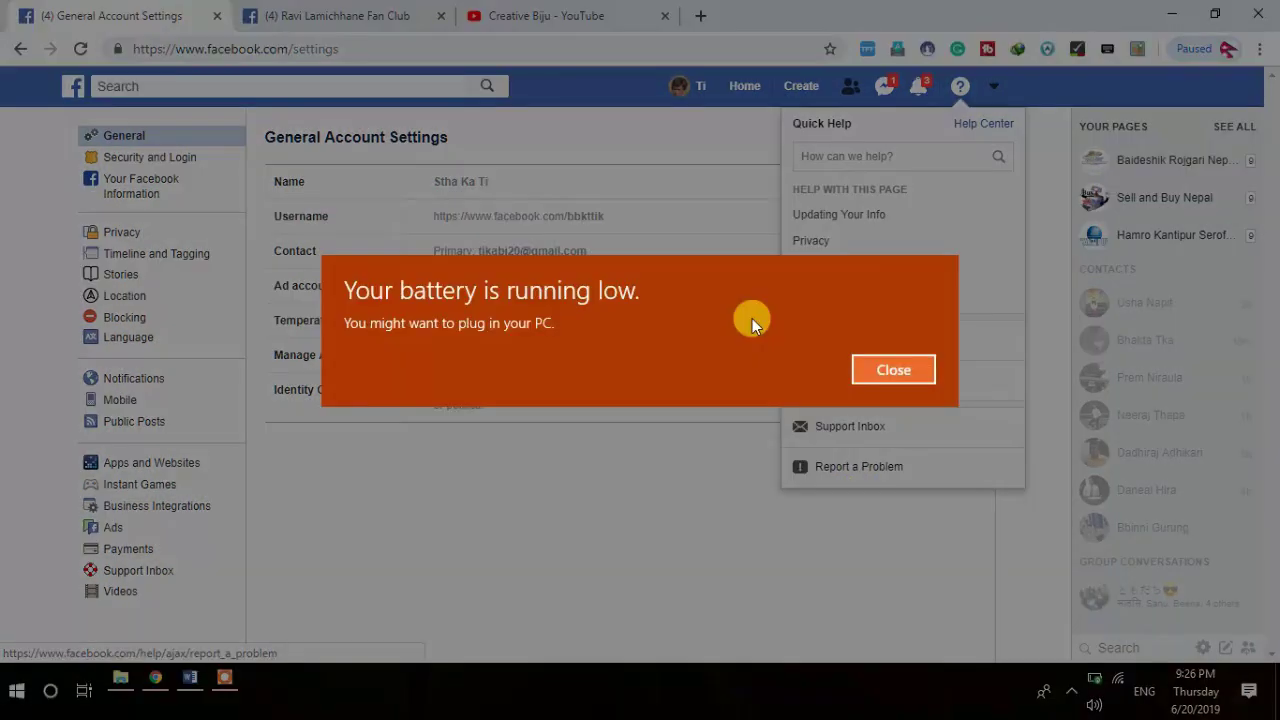
pyautogui.click(889, 376)
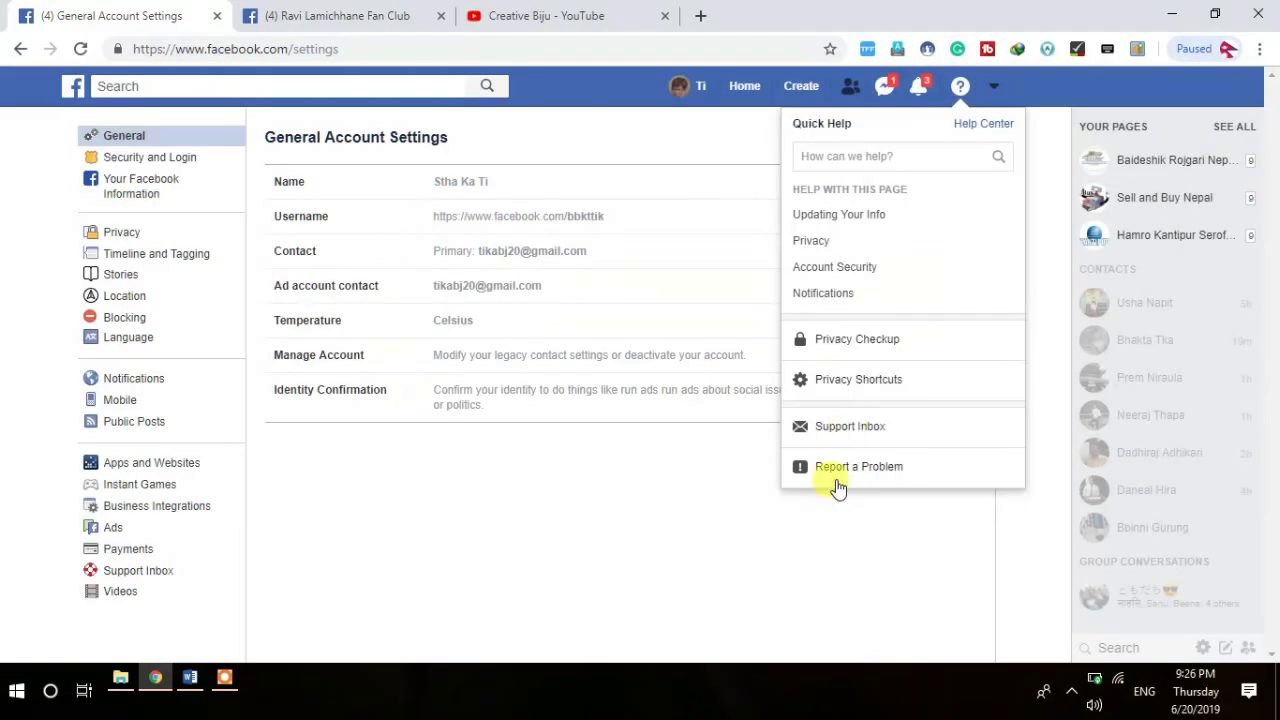
pyautogui.click(838, 480)
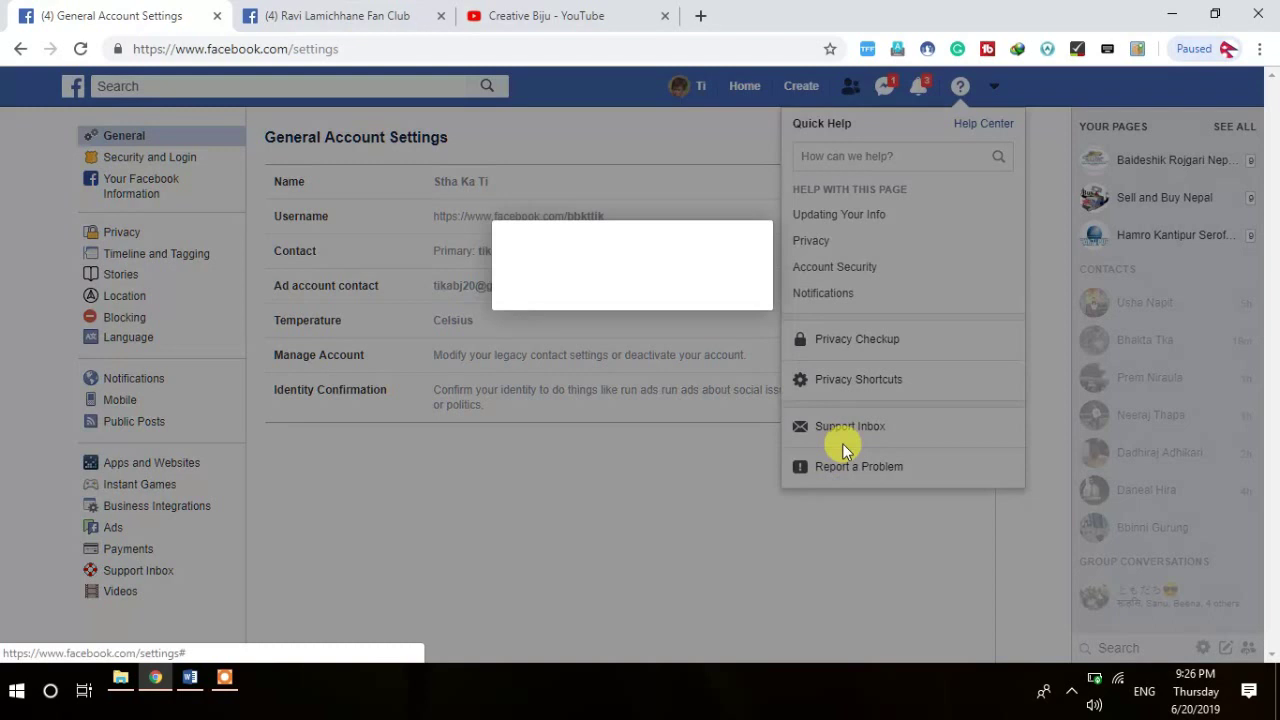
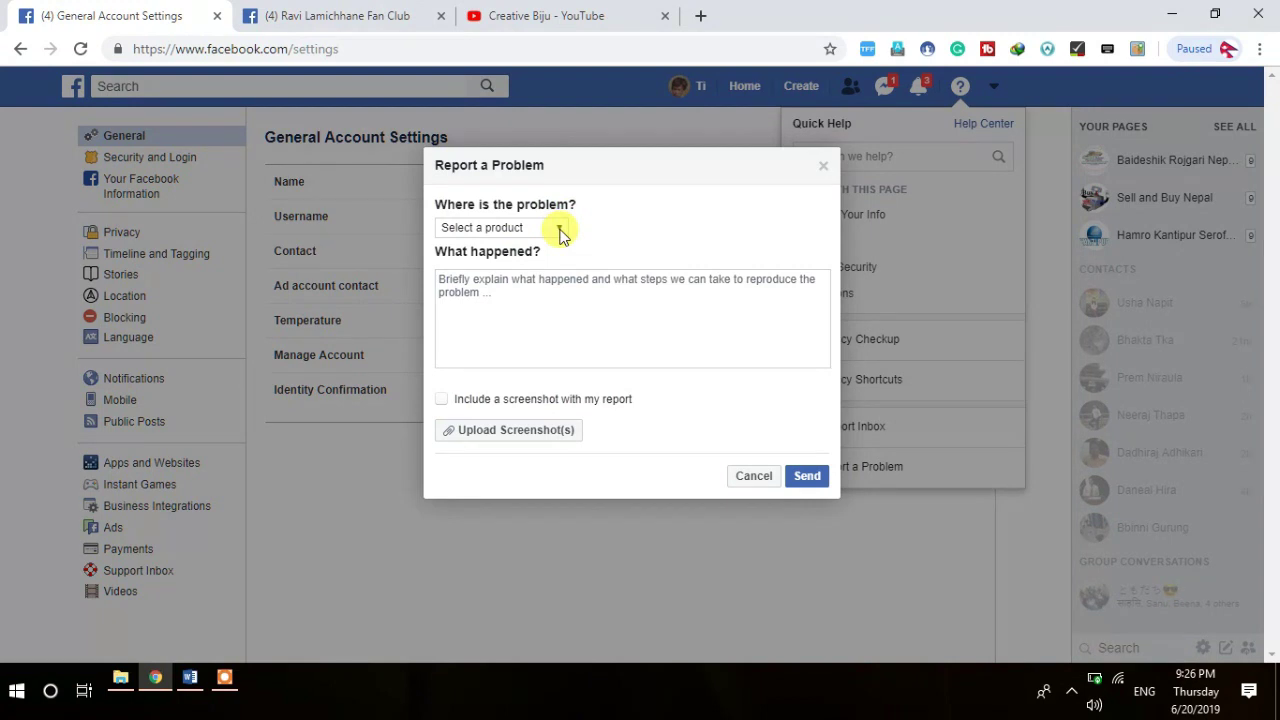
pyautogui.click(561, 233)
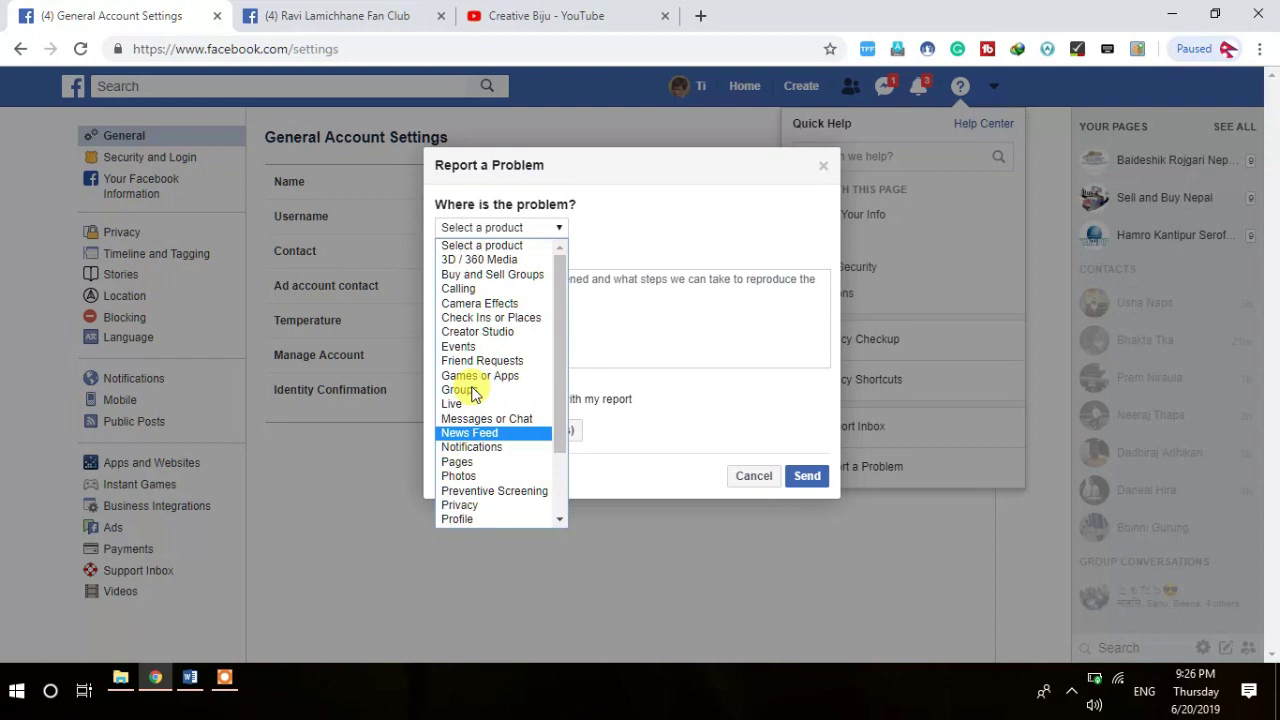
pyautogui.press('Escape')
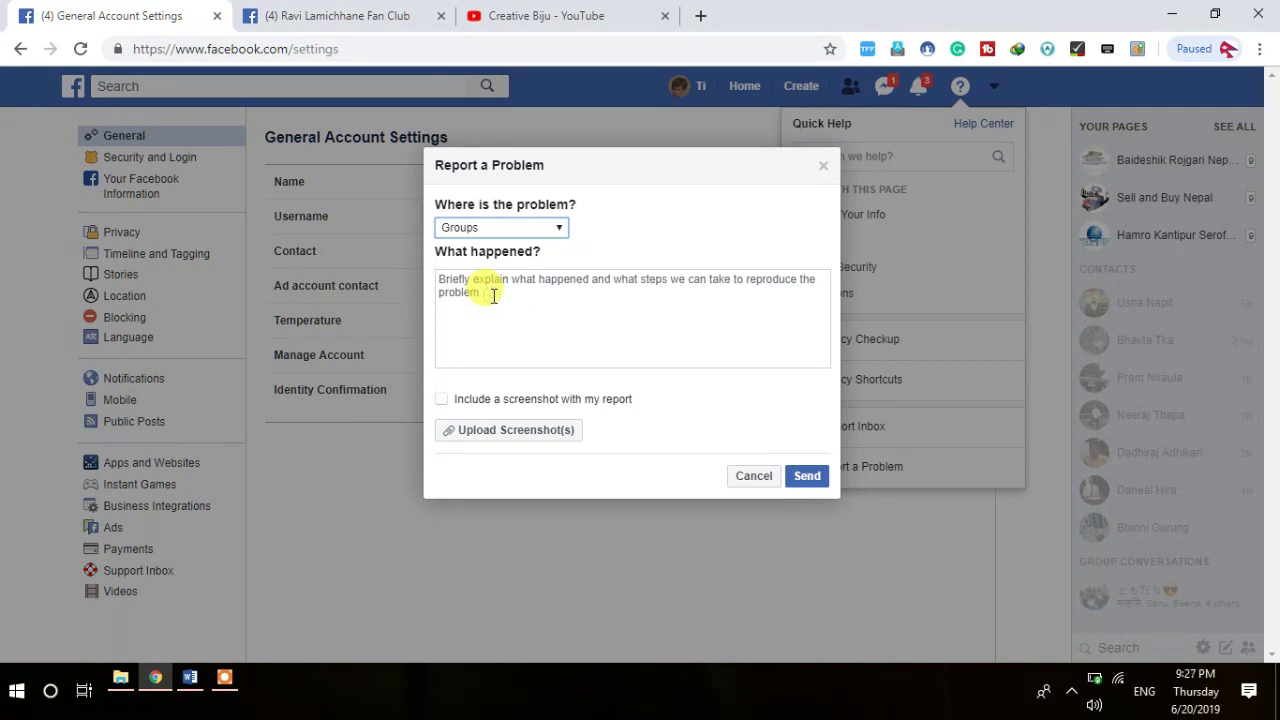
# - Write "Dear Facebook team," and "Since Facebook had lunch announcement featuer for group and its is not listed in my facebook group tab" as the description
pyautogui.click(493, 296)
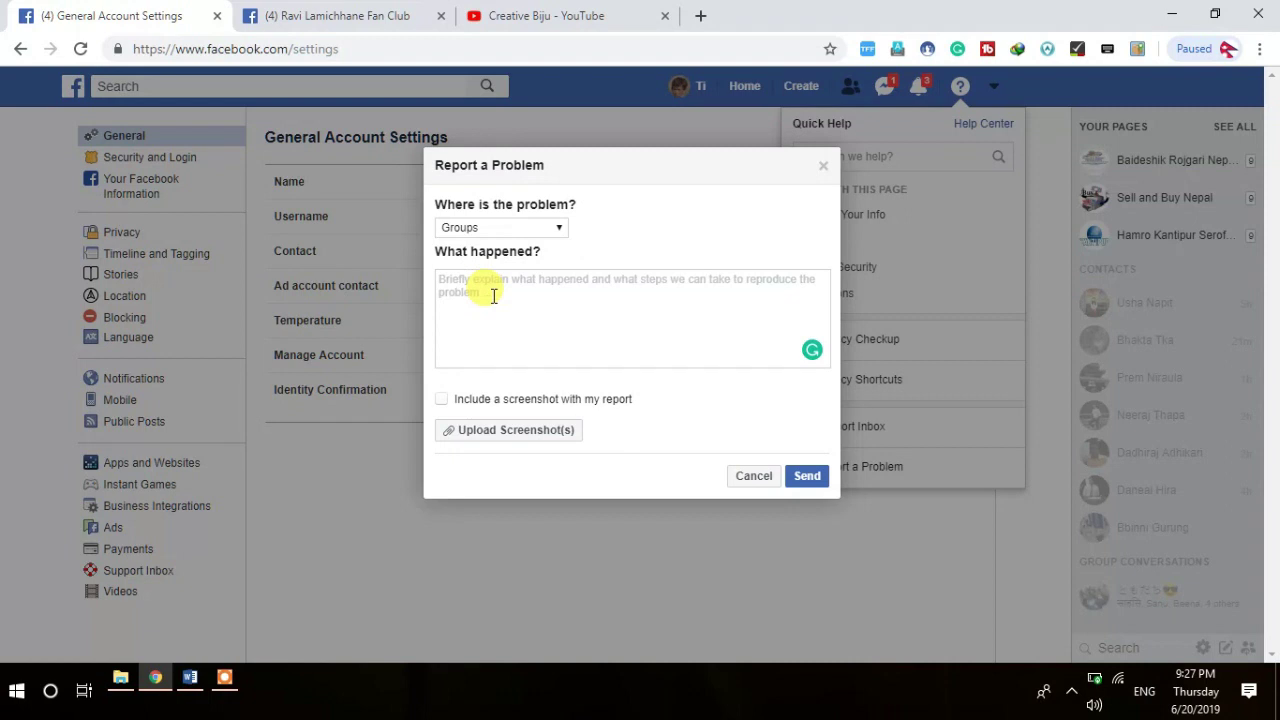
pyautogui.write('Dear Facebook ')
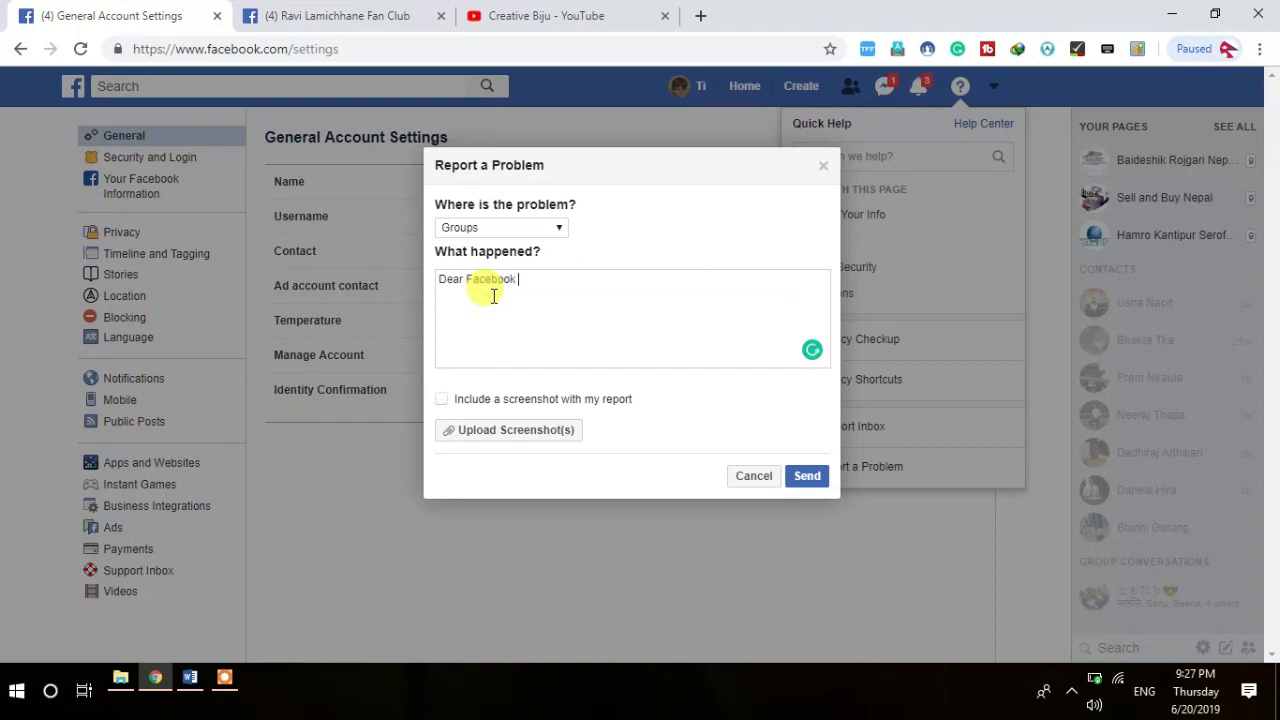
pyautogui.write('tem')
pyautogui.press('BackSpace')
pyautogui.write('am,')
pyautogui.press('Return')
pyautogui.write('Since Facebook had lunch')
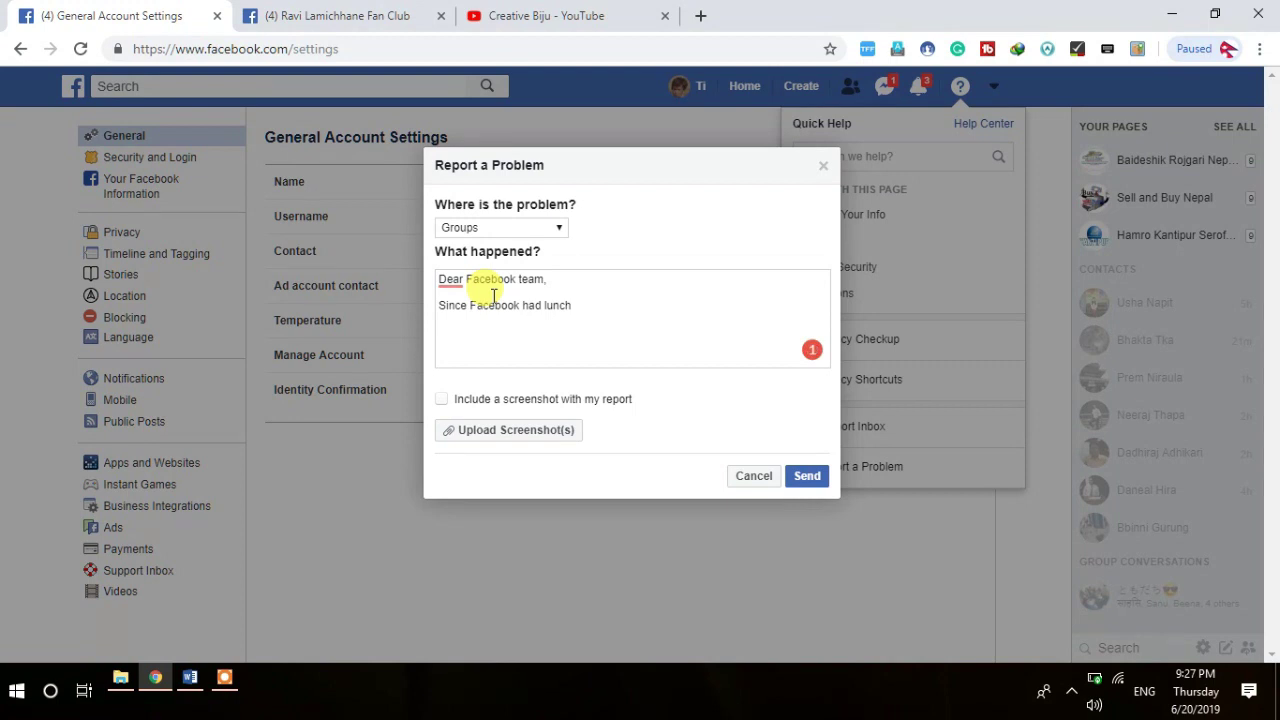
pyautogui.write('announcement featuer for g')
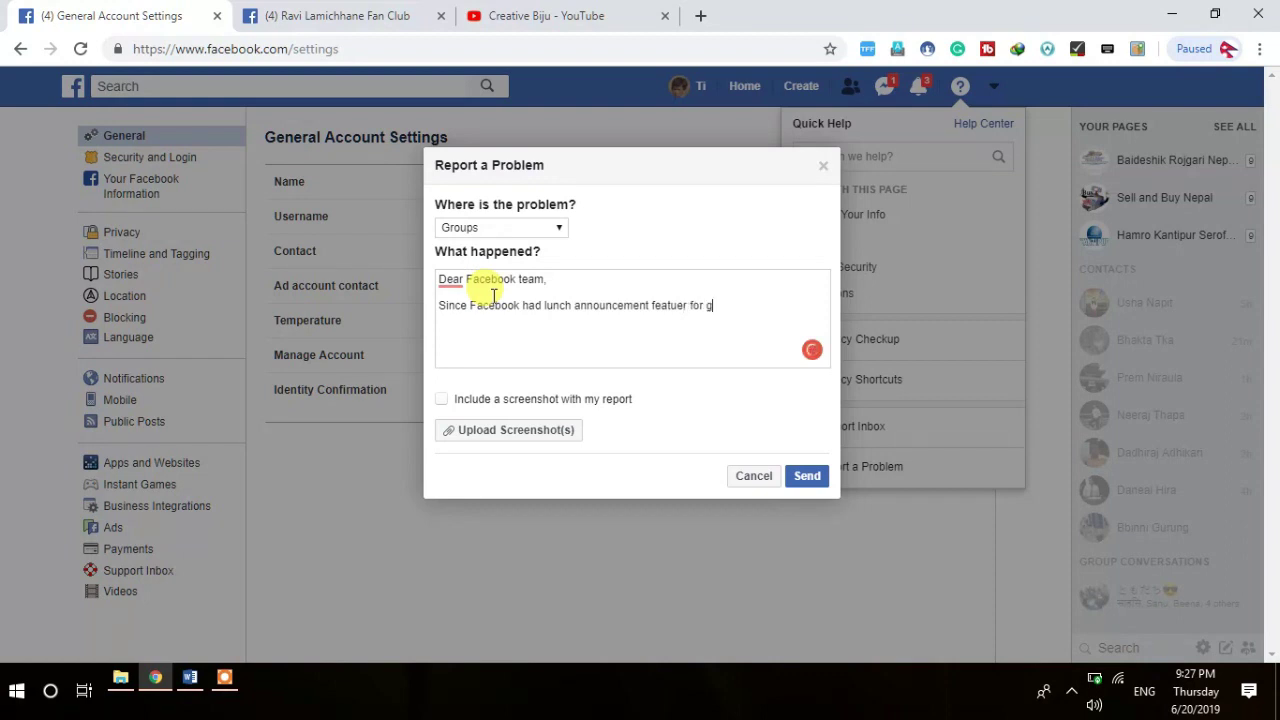
pyautogui.write('roup')
pyautogui.write('and its is not listed in my facebook group tab')
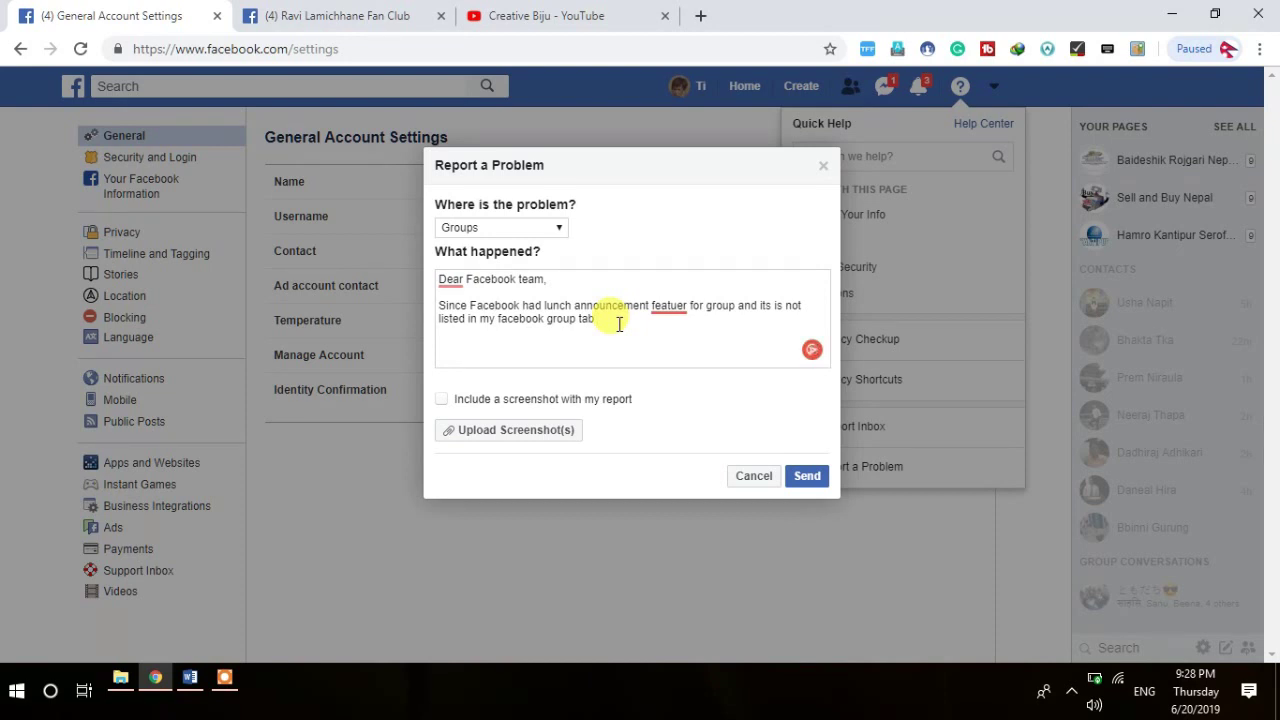
# - Correct the misspelled word "featuer" in the problem description to "feature"
pyautogui.click(604, 327)
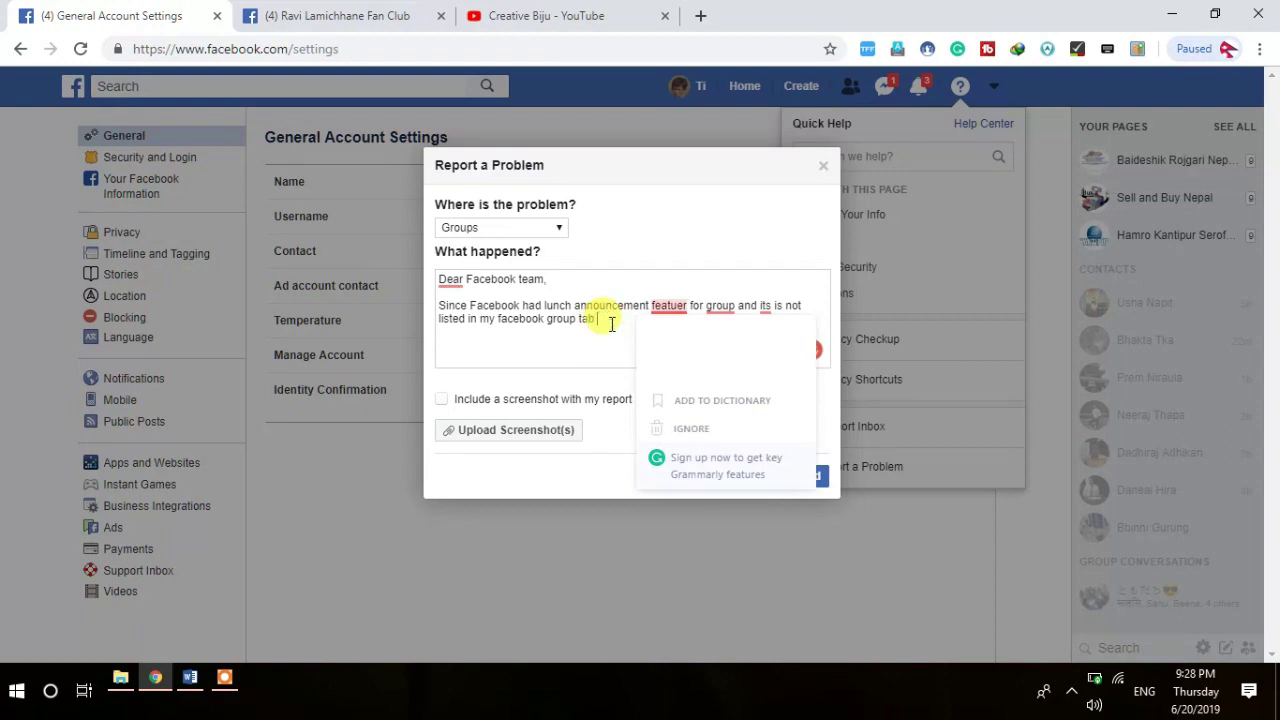
pyautogui.click(667, 306)
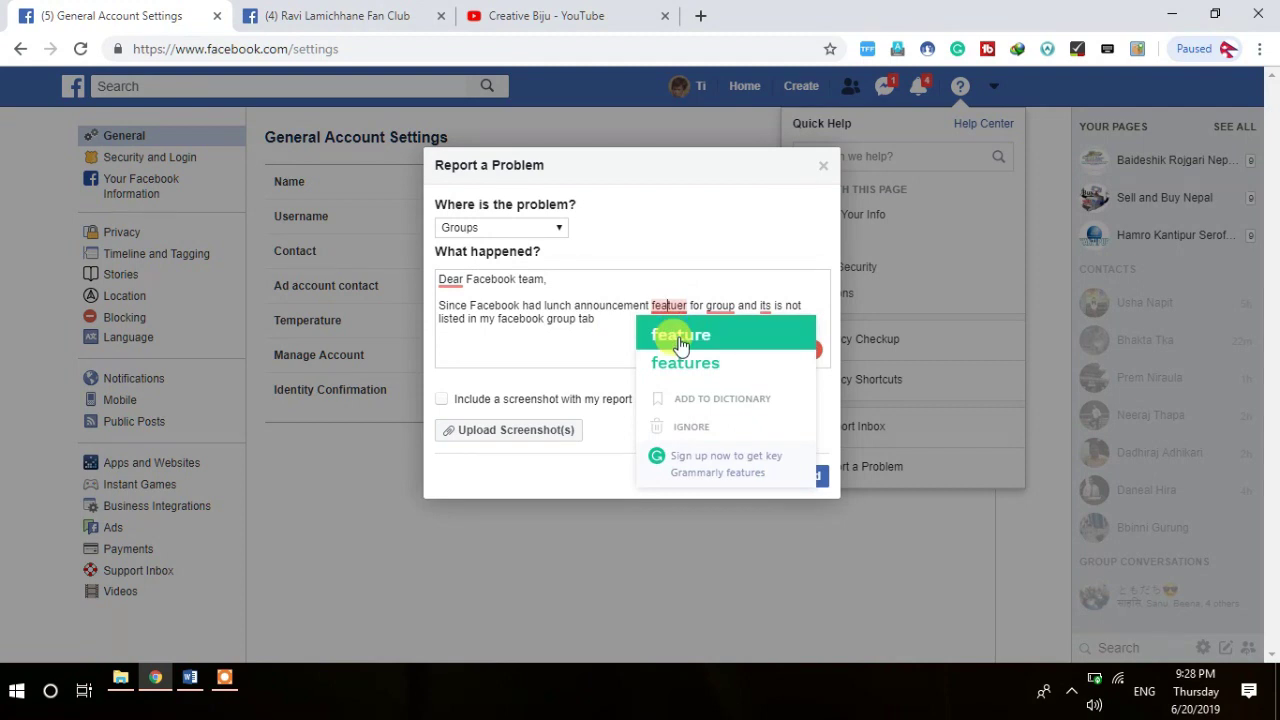
pyautogui.click(680, 336)
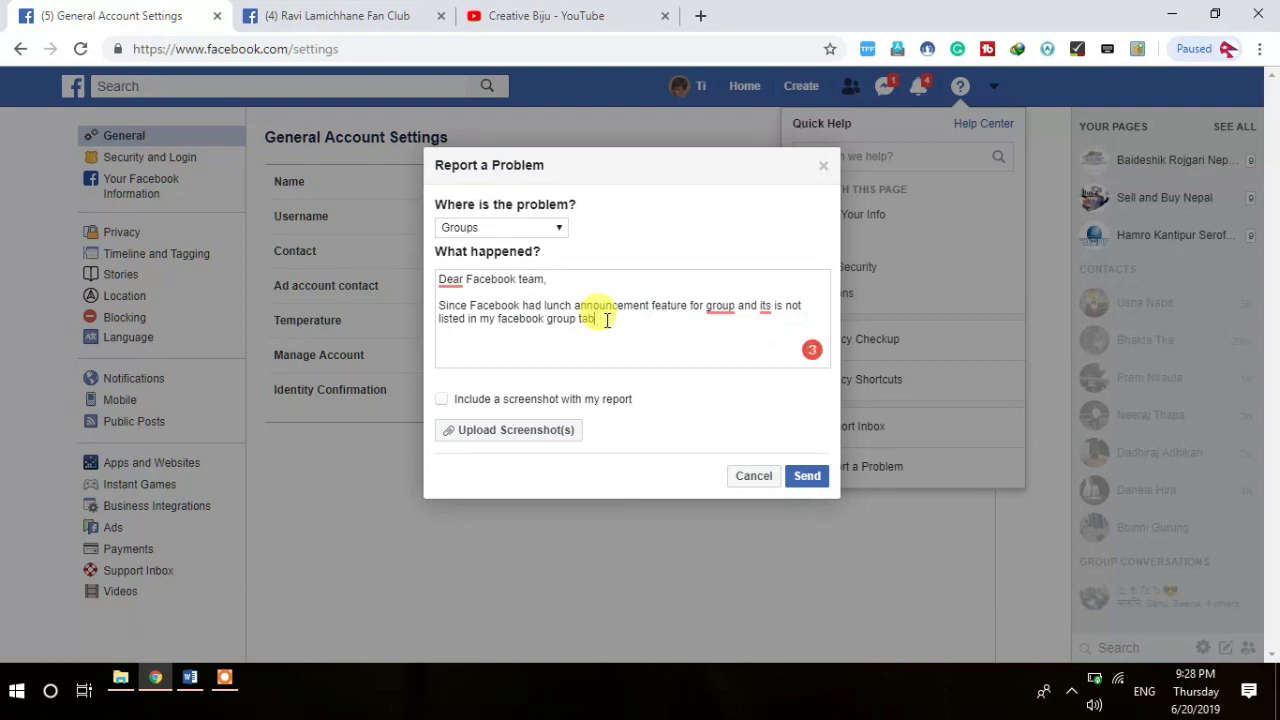
# - Extend the description with ". so kindly favour me to enlist it" and a new line "linkof group is as bwlow"
pyautogui.write('. so kindly favour me to ')
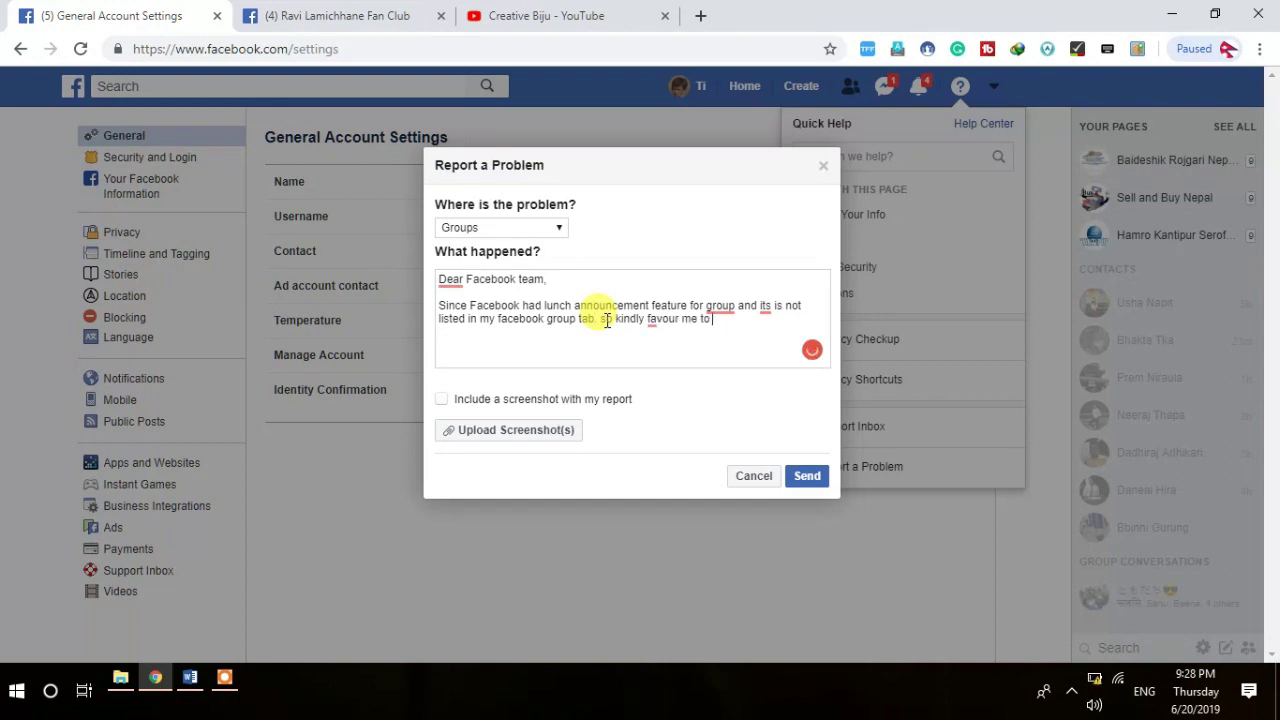
pyautogui.write('enlist it')
pyautogui.press('Return')
pyautogui.write('I')
pyautogui.write('inkof group is as bwlow')
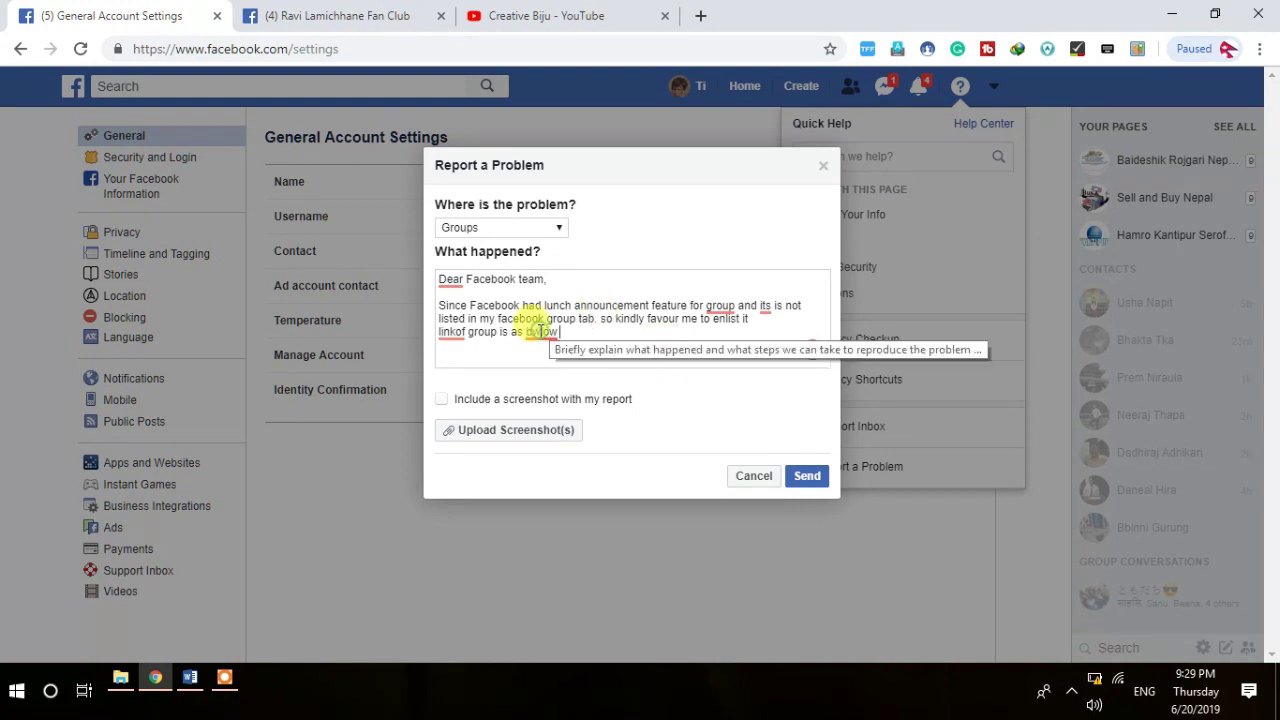
# - Correct the description's last line to "link of group is as below", leave no blank lines after it, and select the entire message
pyautogui.moveTo(541, 332)
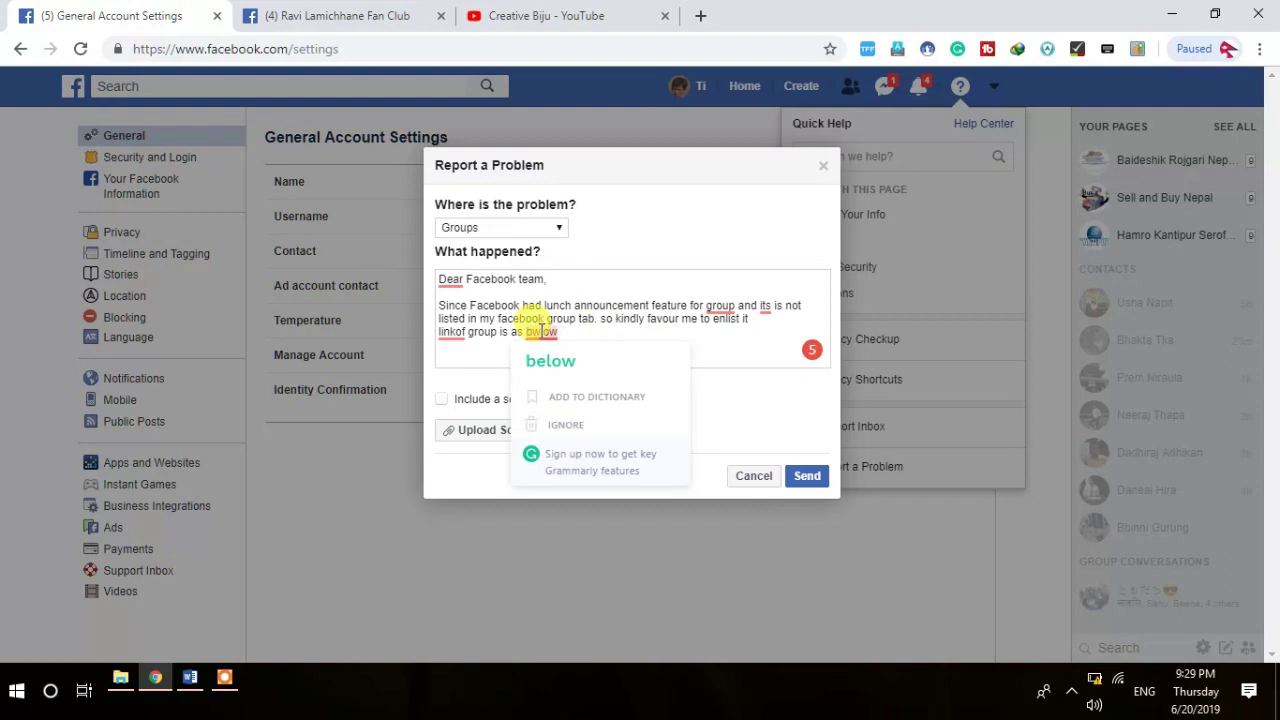
pyautogui.click(462, 330)
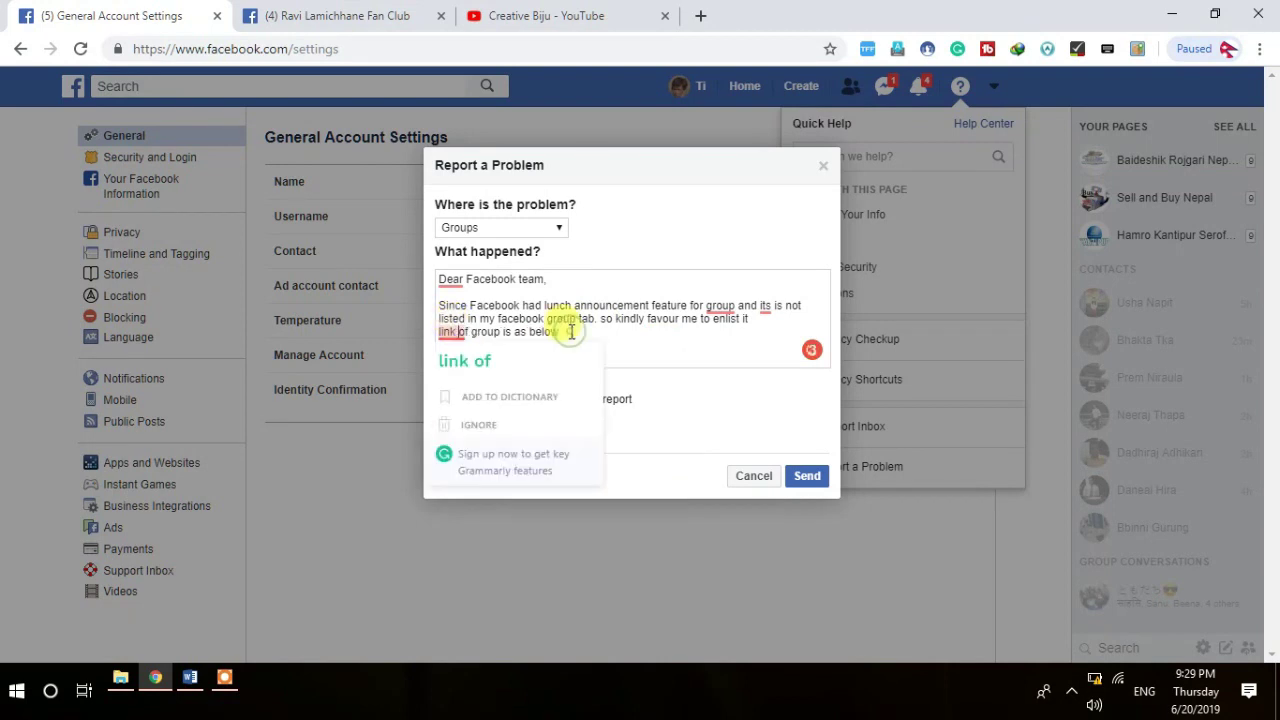
pyautogui.hotkey('ctrl', 'End')
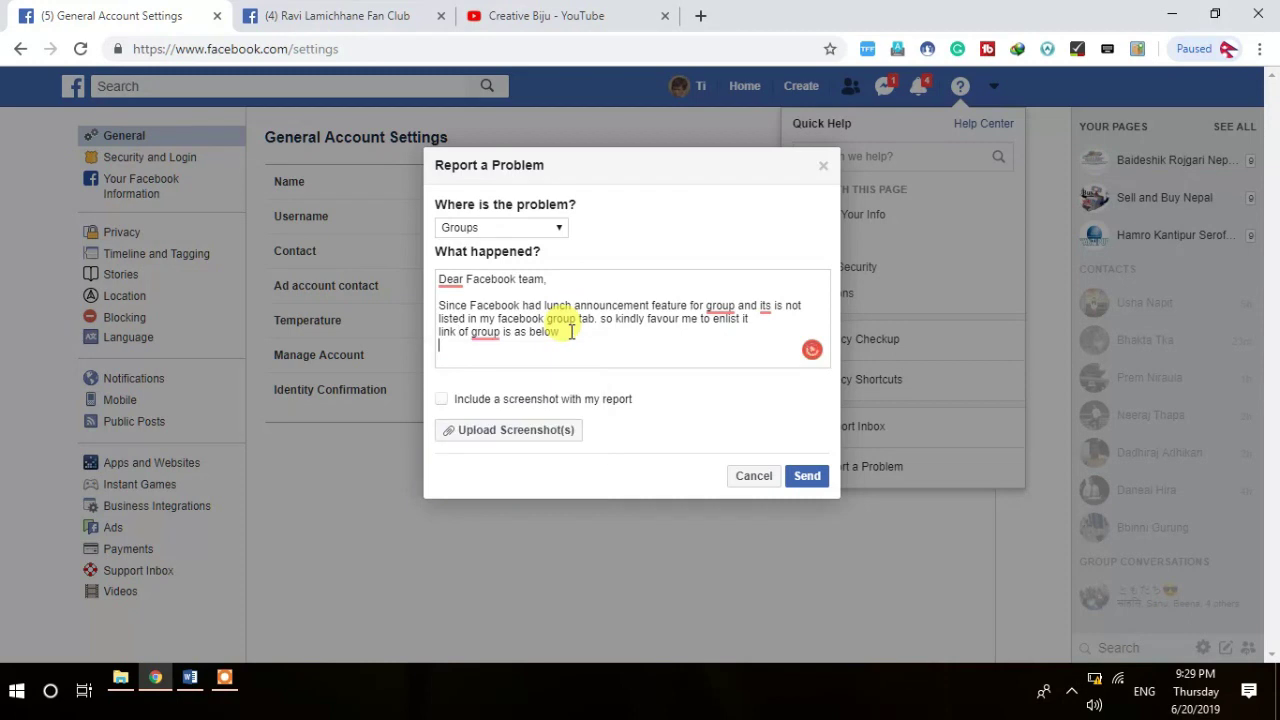
pyautogui.press('Return')
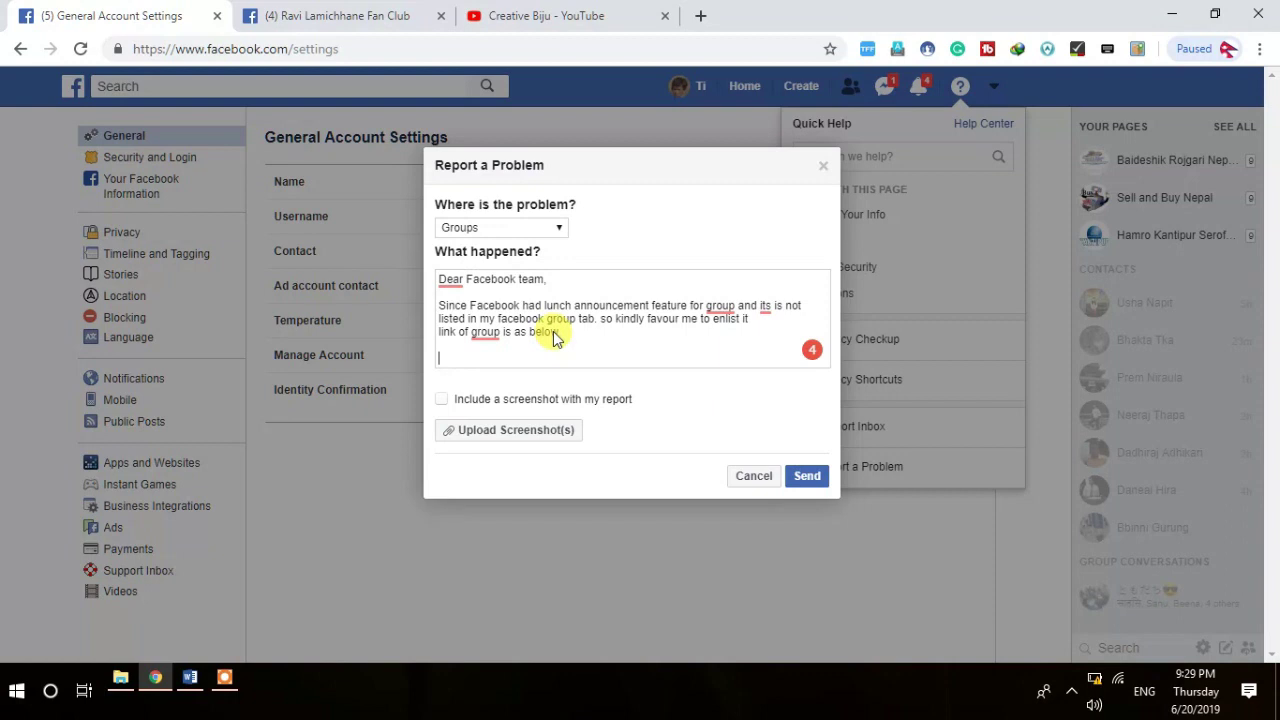
pyautogui.press('BackSpace')
pyautogui.press('BackSpace')
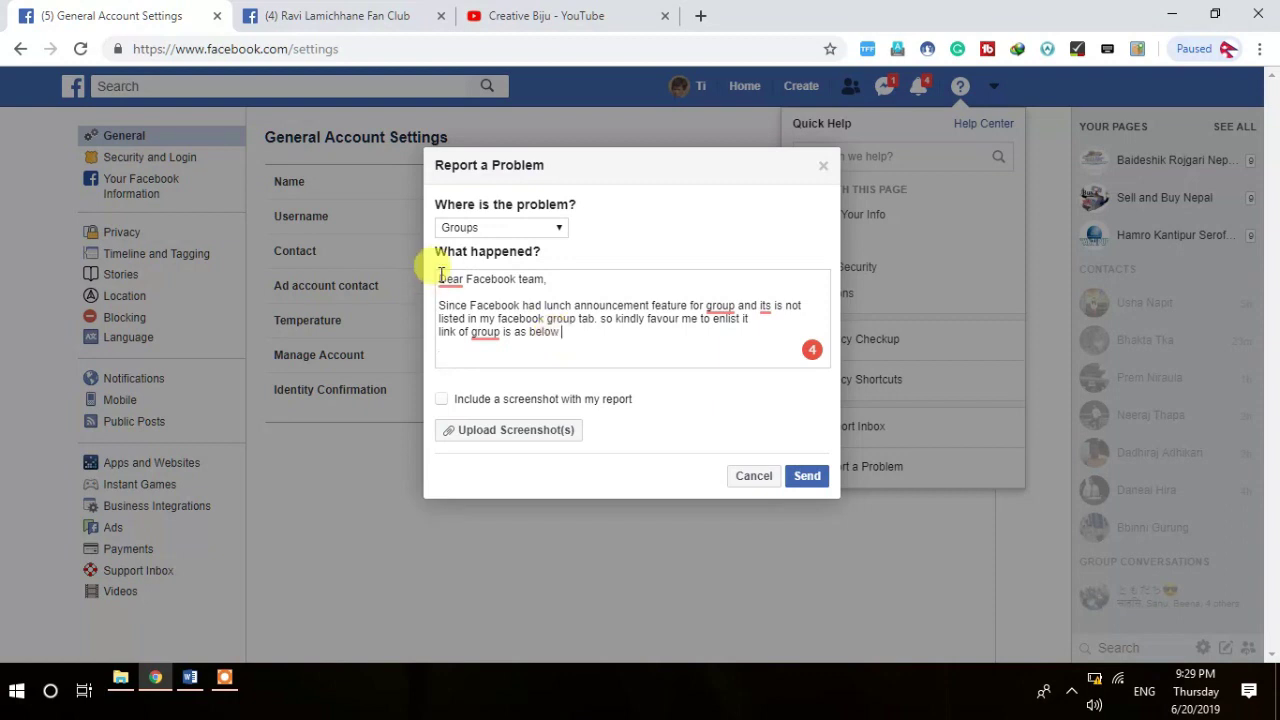
pyautogui.hotkey('ctrl', 'a')
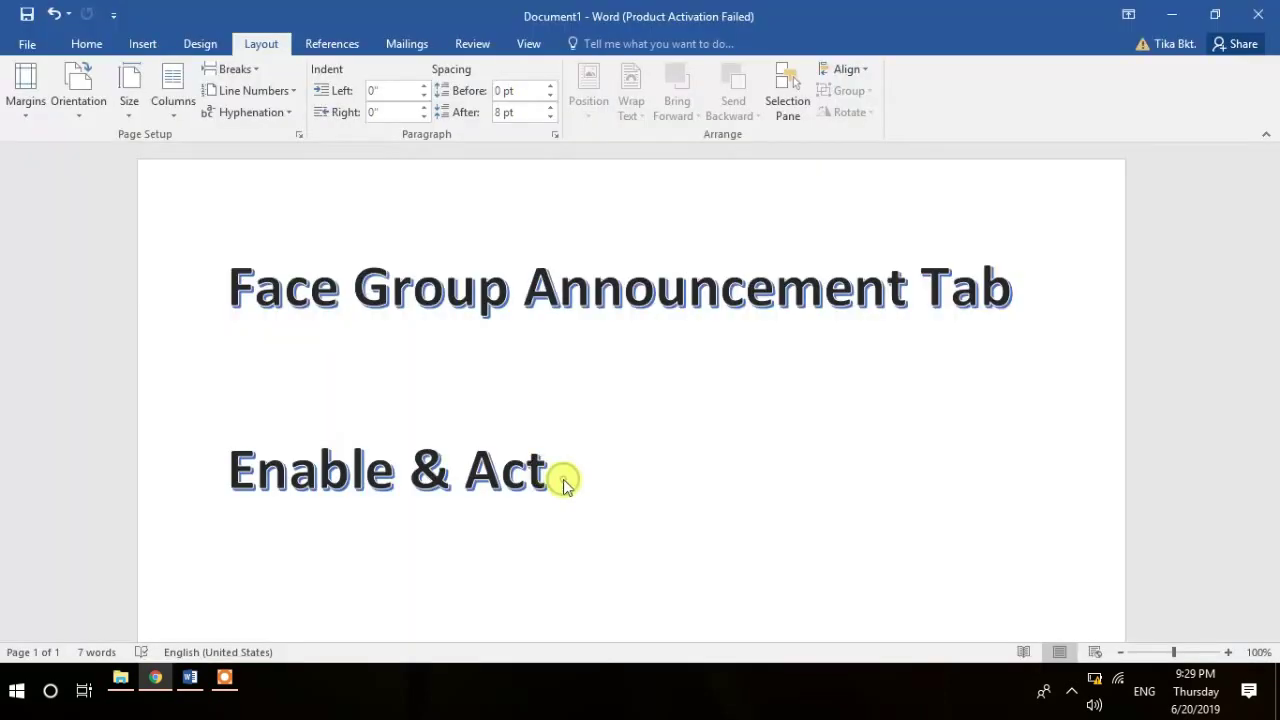
# - Switch to the Word document and add two blank lines below the "Enable & Act" line
pyautogui.click(565, 480)
pyautogui.press('Return')
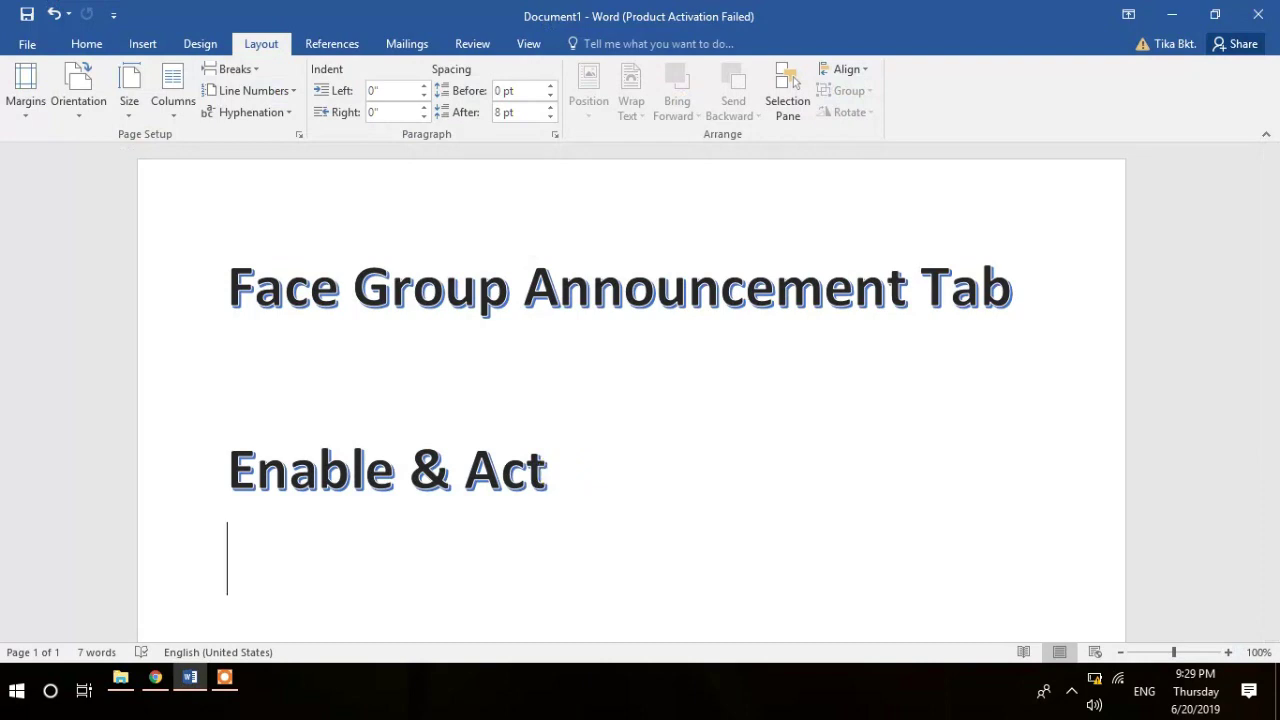
pyautogui.press('Return')
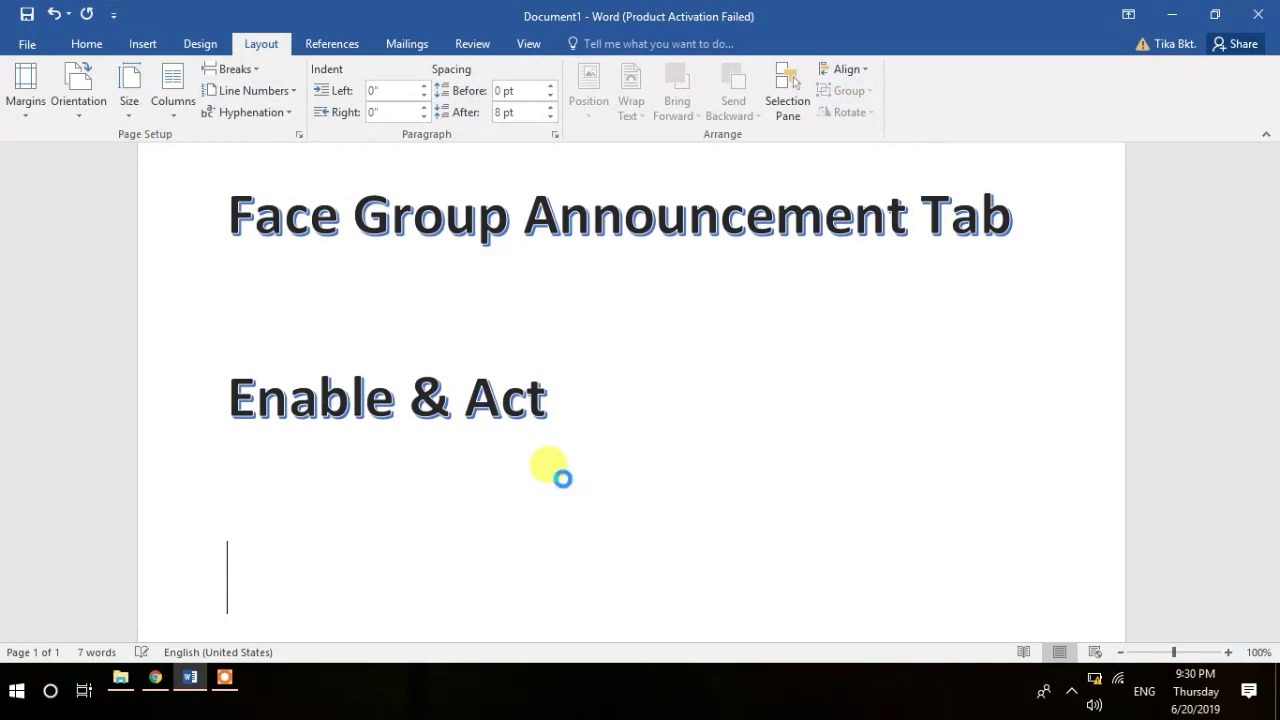
# - Switch back to Facebook in Chrome, close the problem report without sending it, and open the home news feed
pyautogui.hotkey('alt', 'Tab')
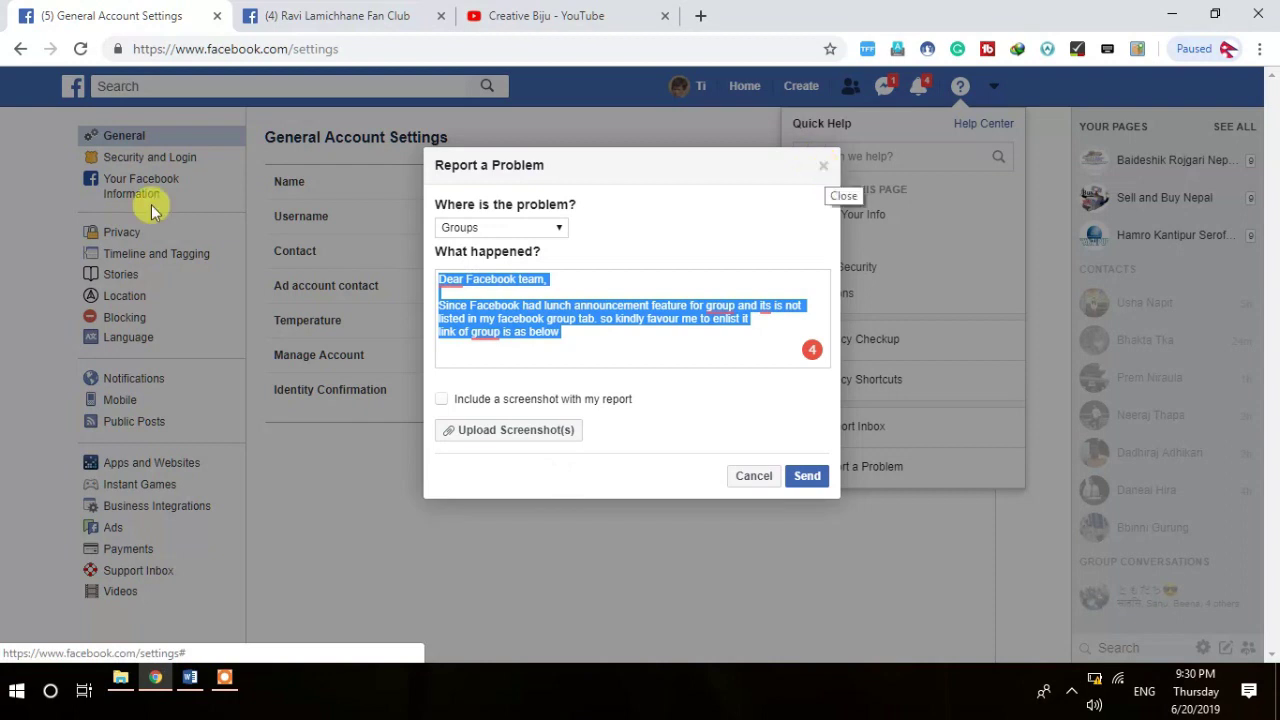
pyautogui.click(824, 167)
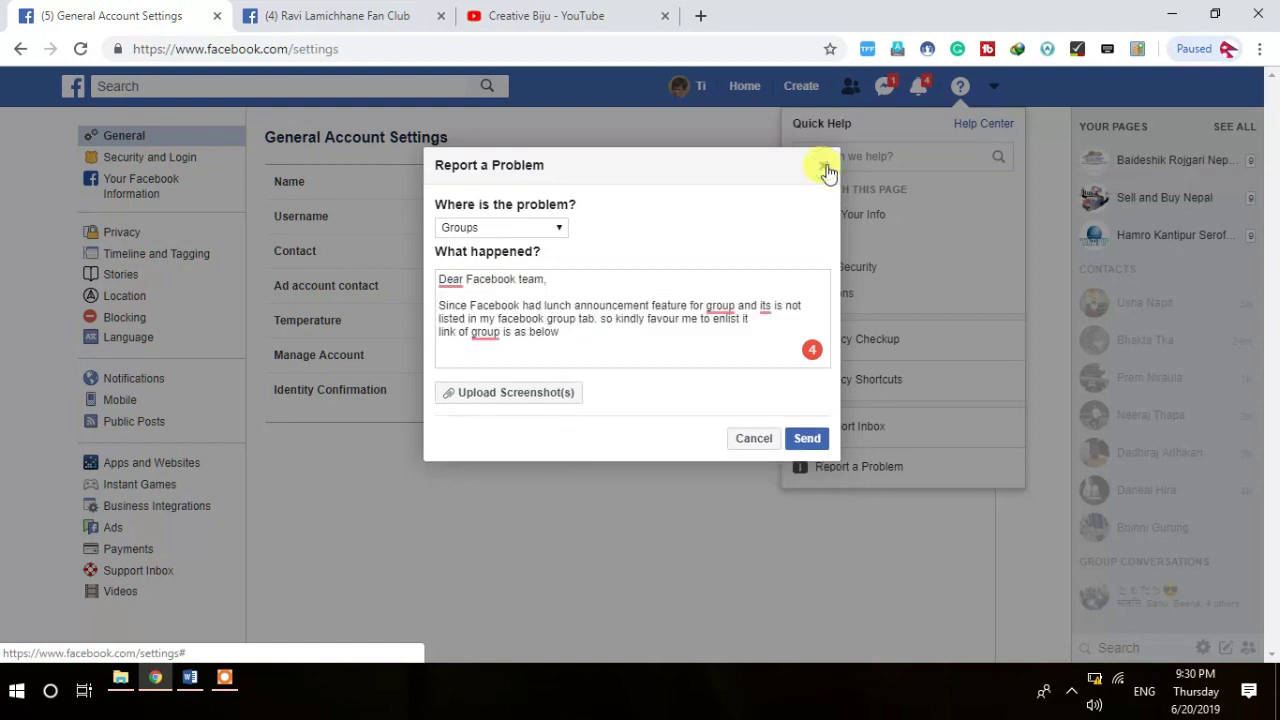
pyautogui.click(824, 167)
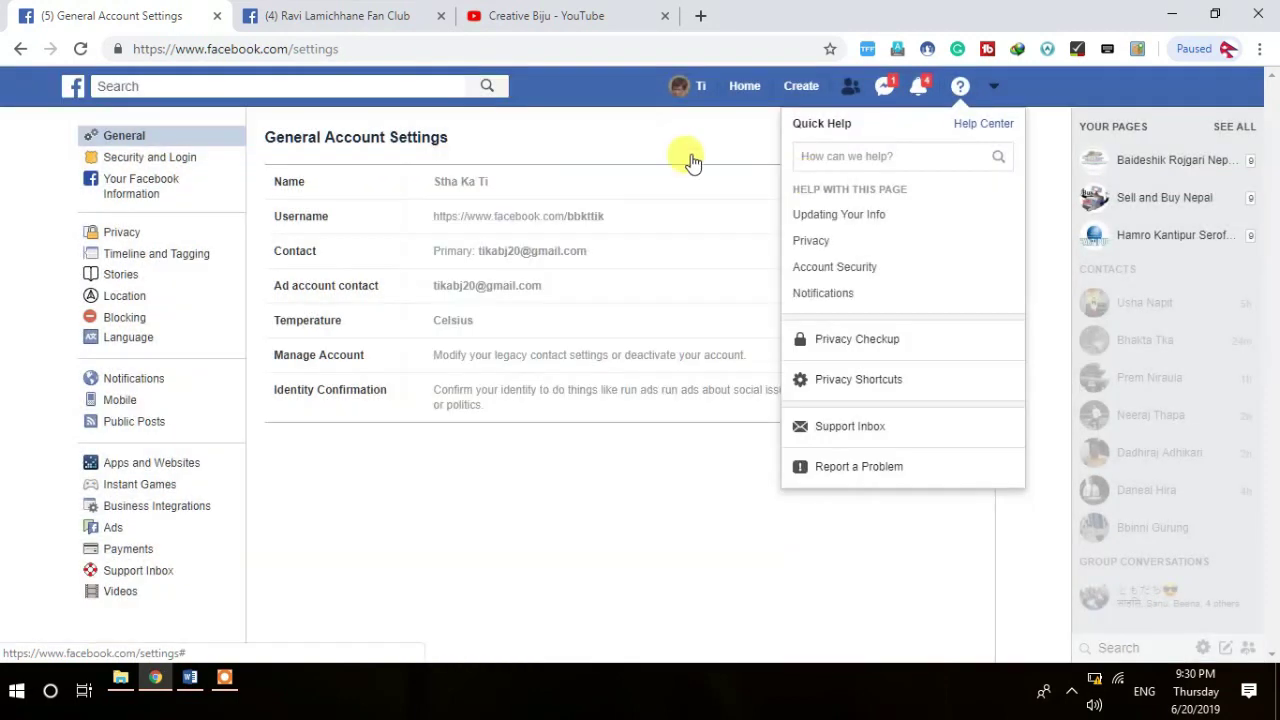
pyautogui.click(745, 90)
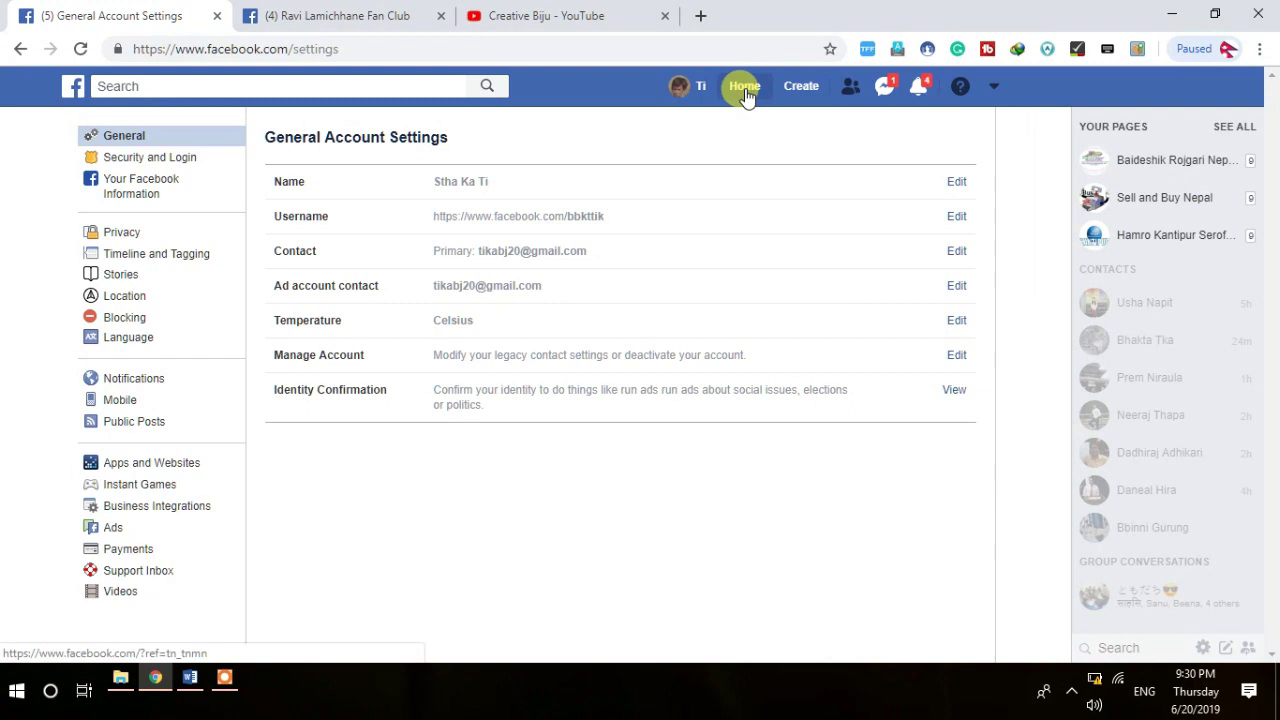
pyautogui.click(745, 90)
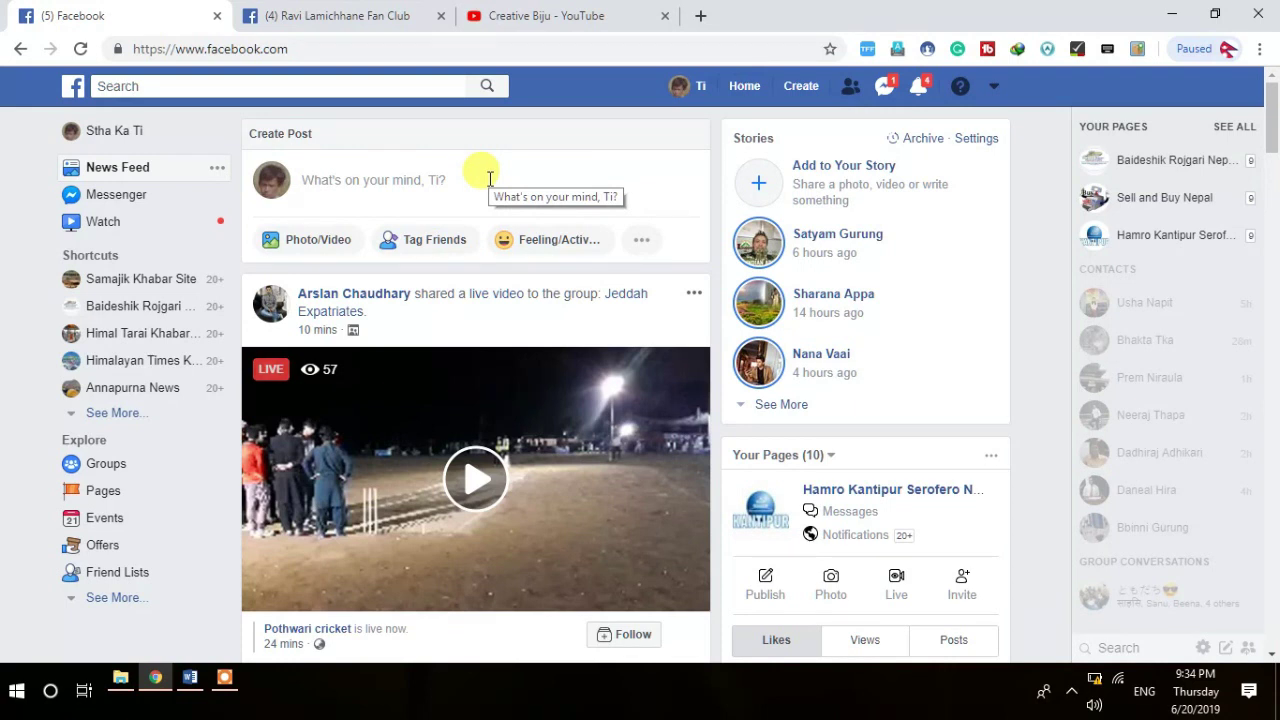
# - Subscribe to the Creative Biju channel on YouTube and turn on notifications for every new video
pyautogui.click(597, 22)
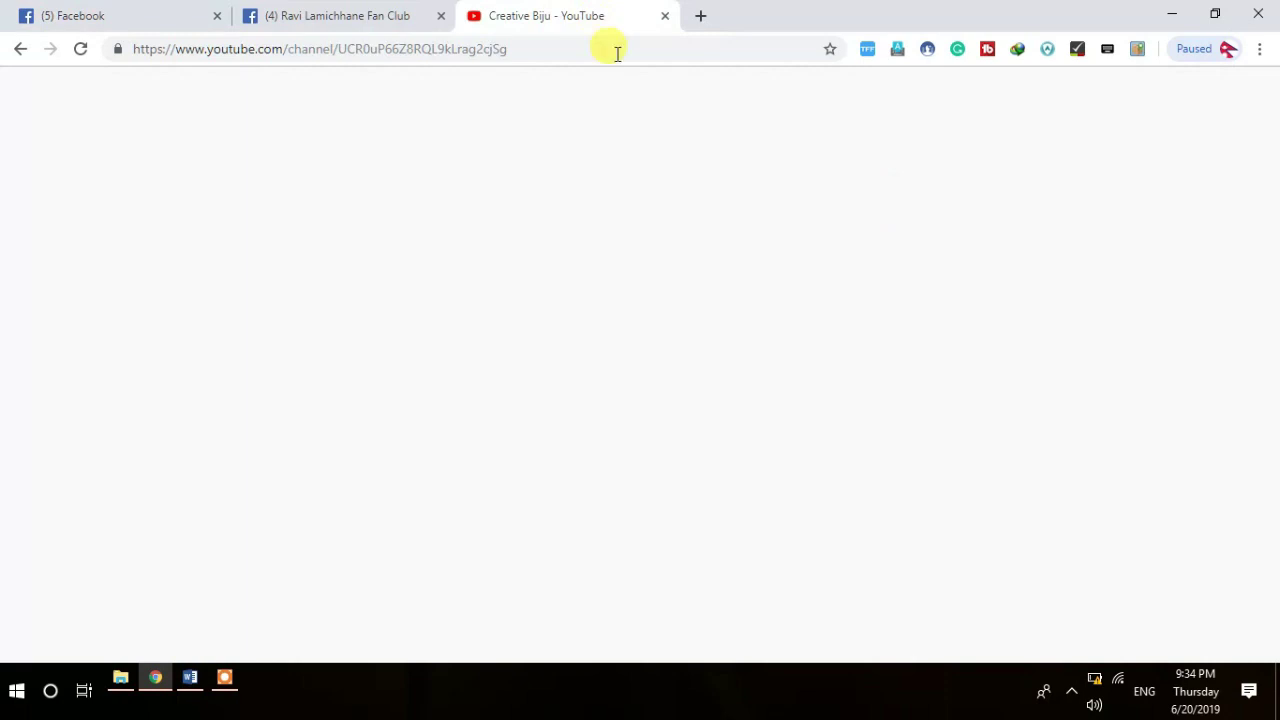
pyautogui.click(520, 48)
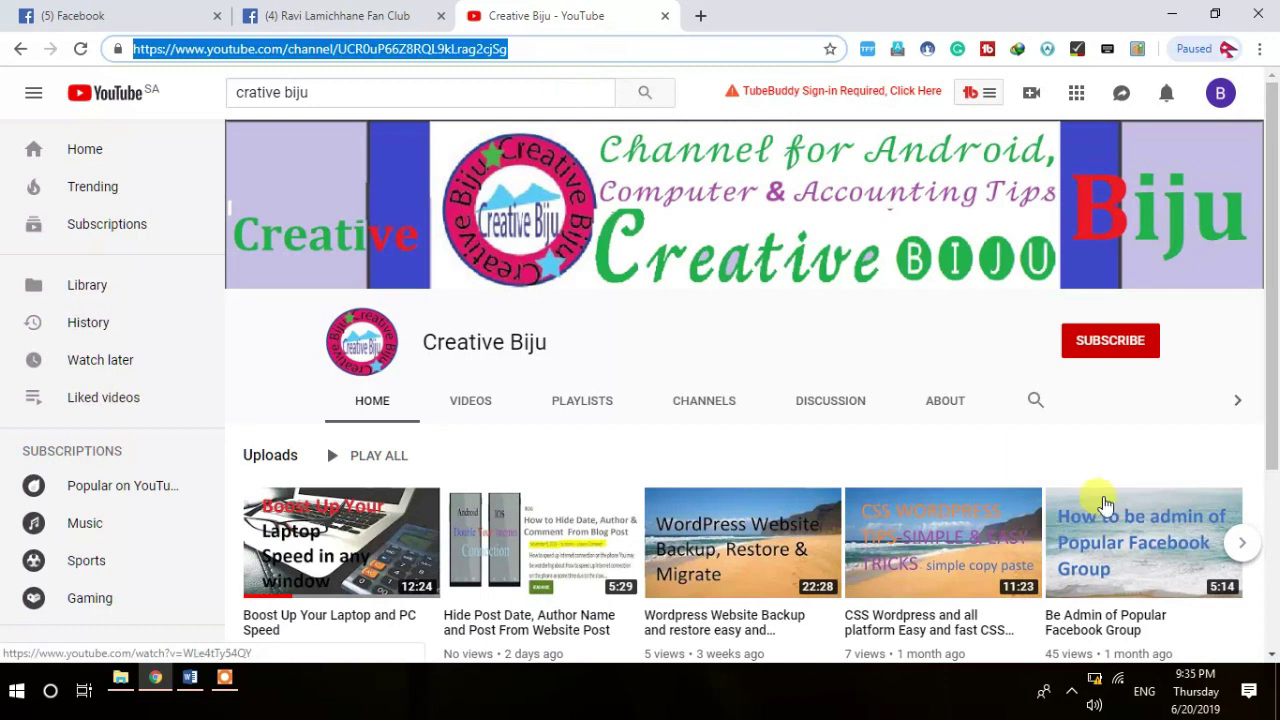
pyautogui.click(1125, 343)
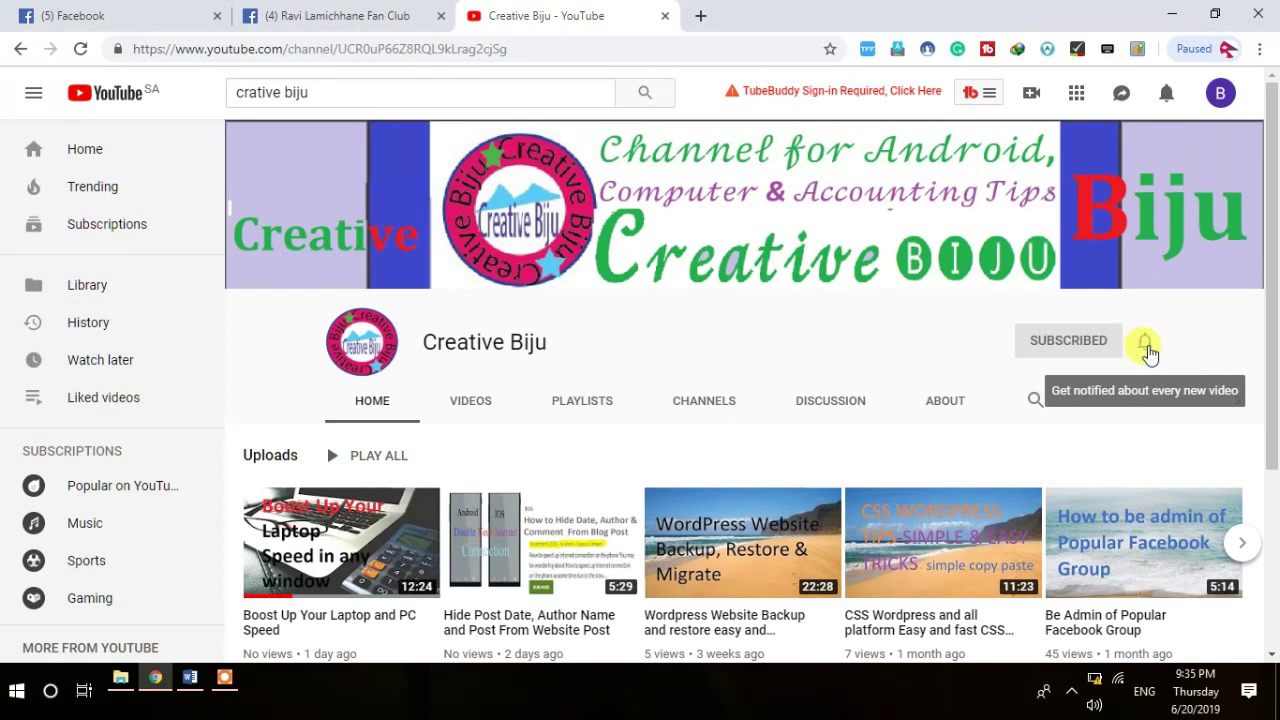
pyautogui.click(1146, 346)
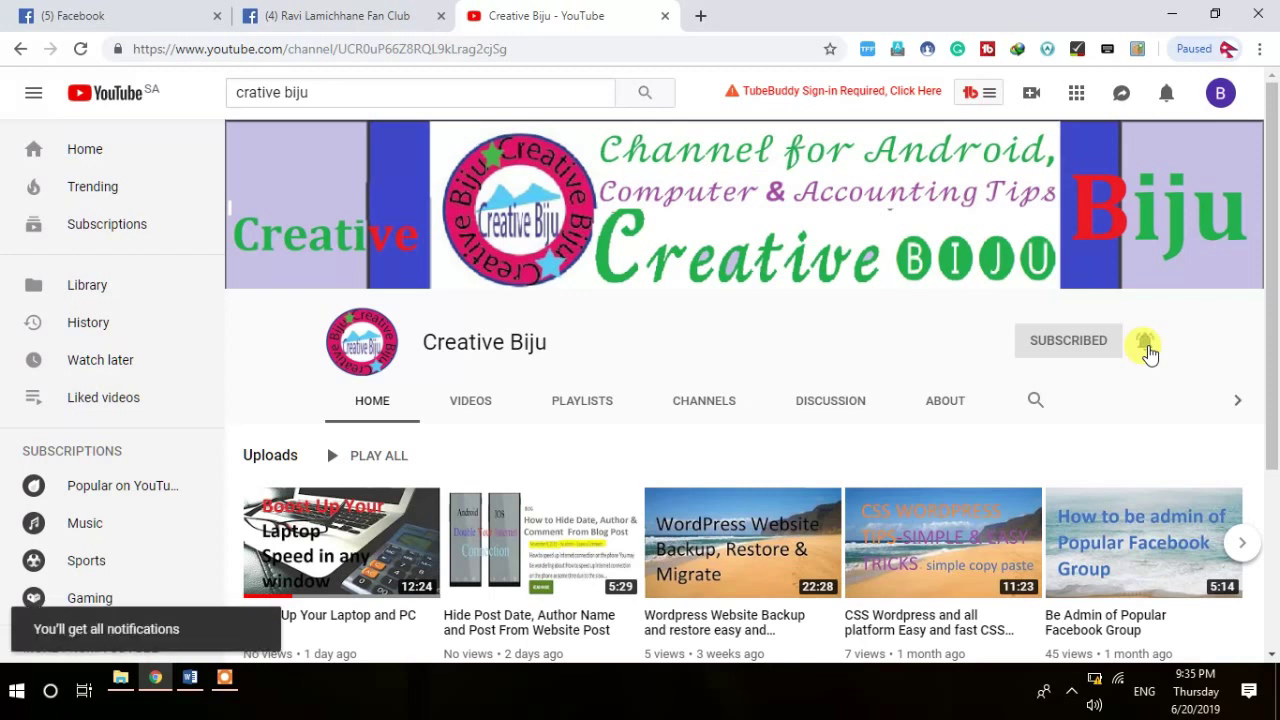